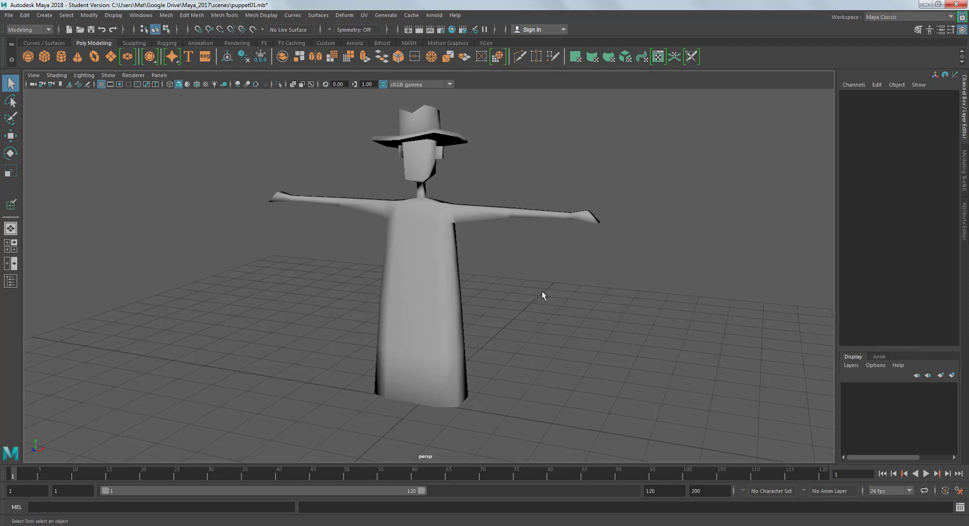
Step: Assign a new Lambert material to the puppet's body mesh
mouse_move(520, 283)
left_mouse_down("alt")
mouse_move(407, 296)
mouse_move(454, 318)
mouse_move(531, 282)
mouse_move(519, 281)
mouse_move(528, 268)
mouse_move(516, 283)
left_mouse_up("alt")
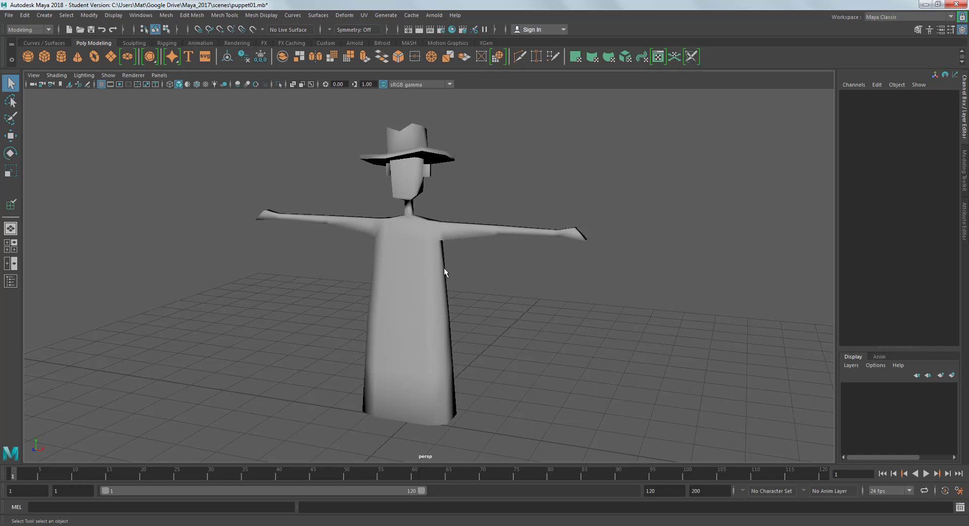
left_click(422, 289)
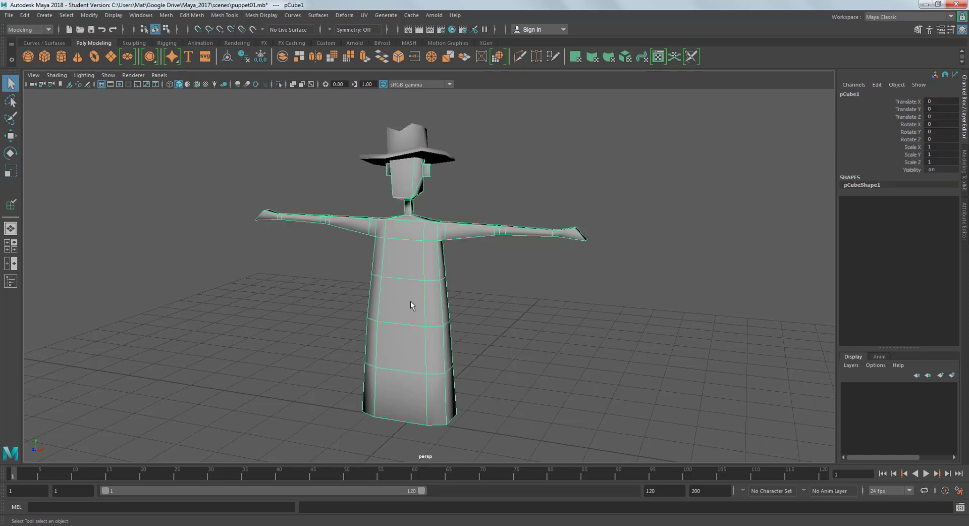
right_click(410, 305)
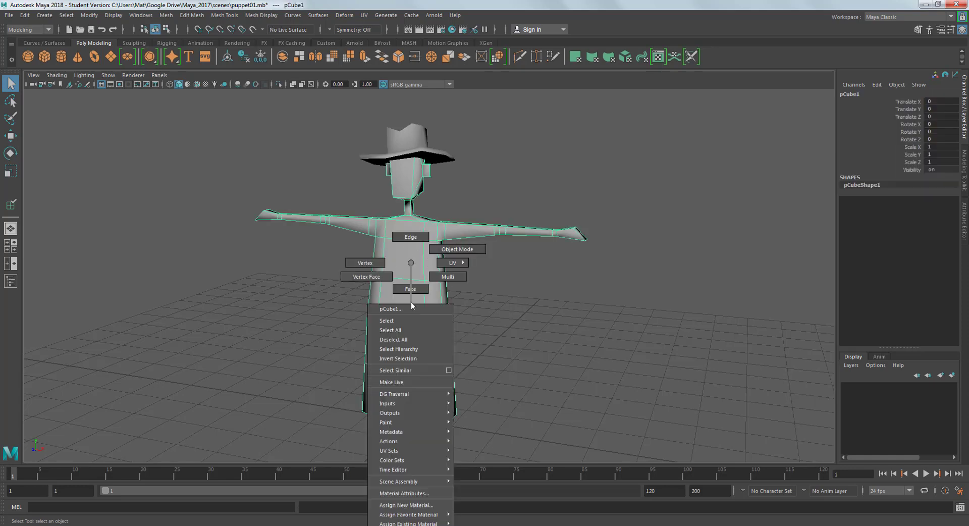
left_click(408, 504)
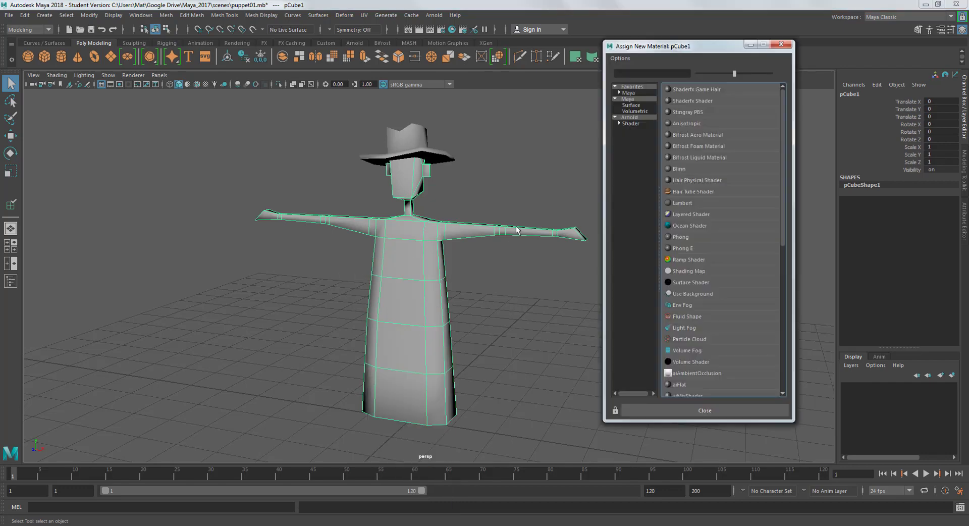
left_click(681, 203)
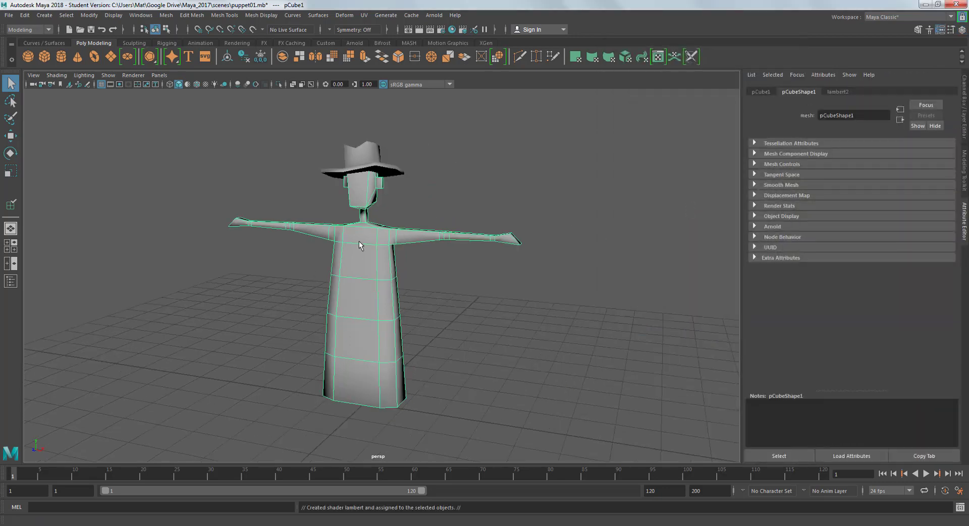
Step: Toggle the body's attribute display and go through its transform, shape and lambert2 material attributes
middle_click_drag(448, 247, 469, 235, "alt")
scroll(470, 235, "up", 2)
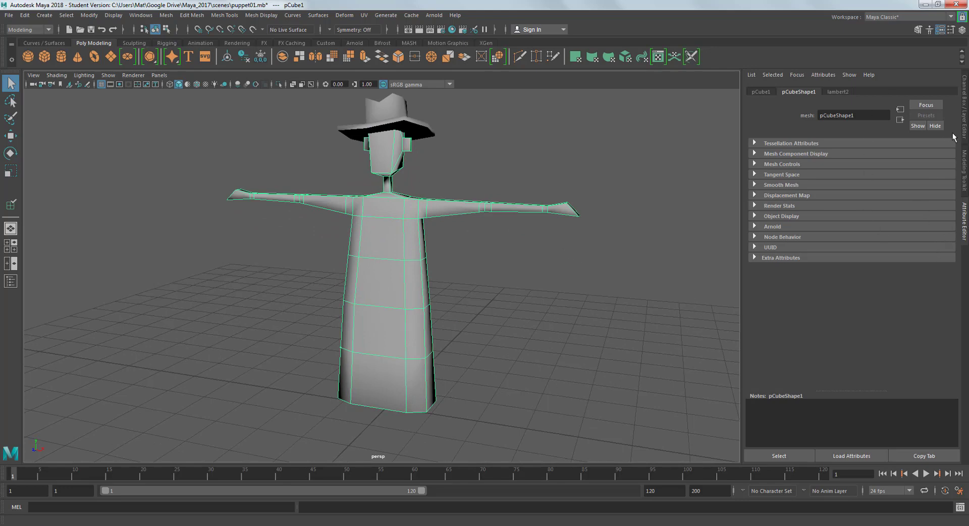
left_click(941, 31)
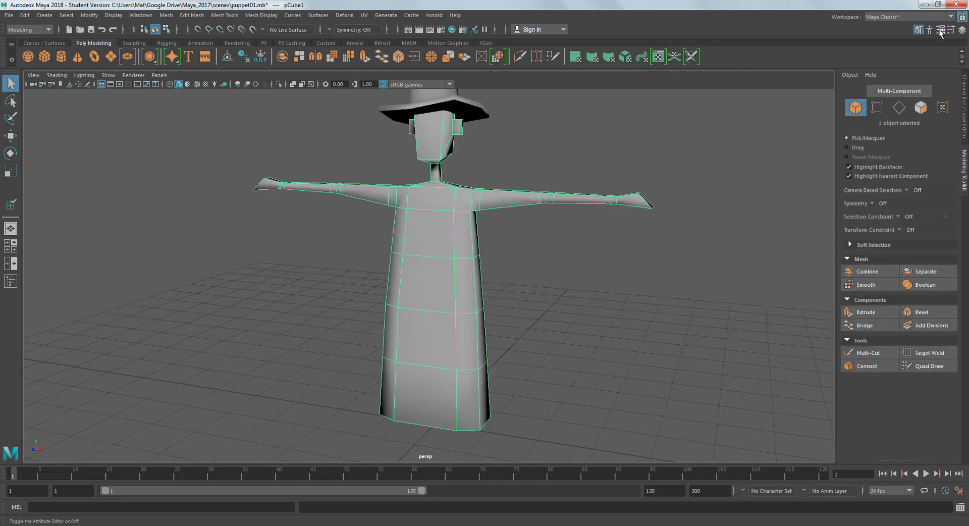
left_click(941, 32)
left_click(941, 32)
left_click(941, 32)
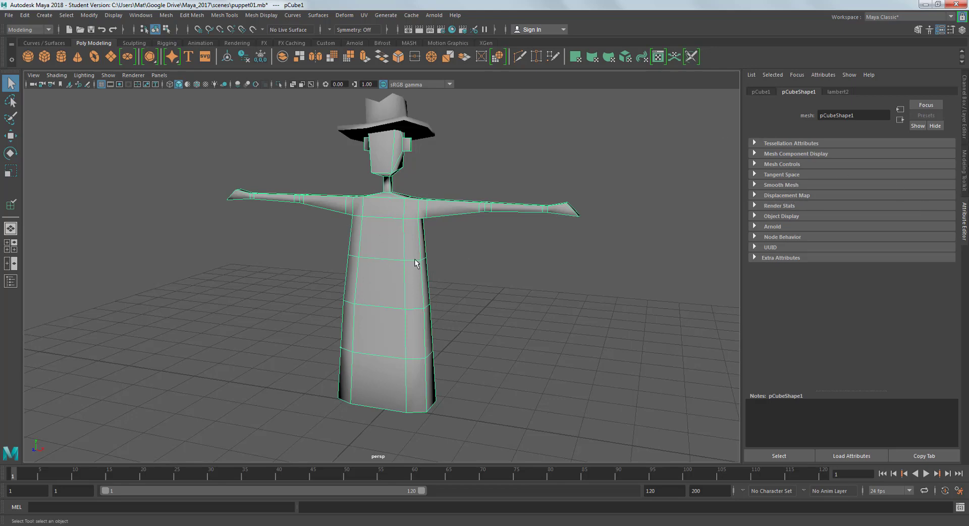
left_click(760, 92)
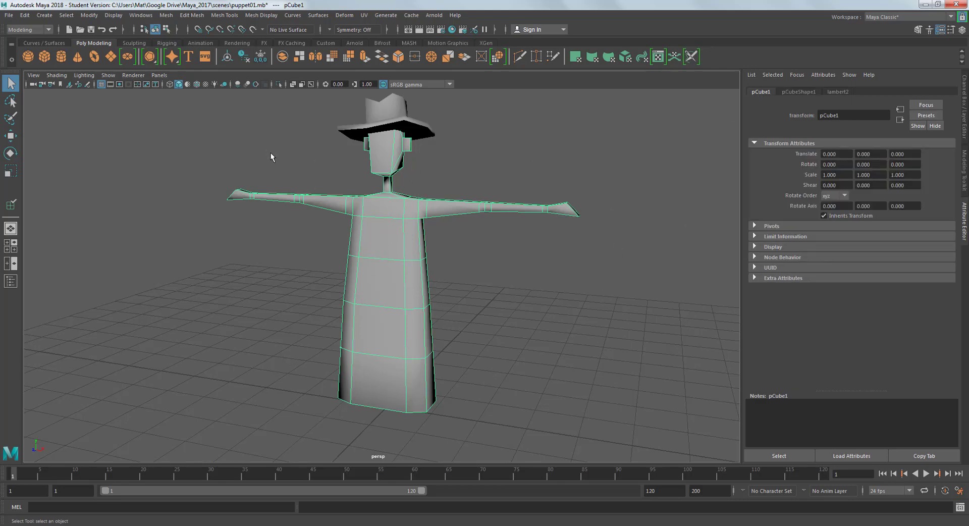
left_click(800, 92)
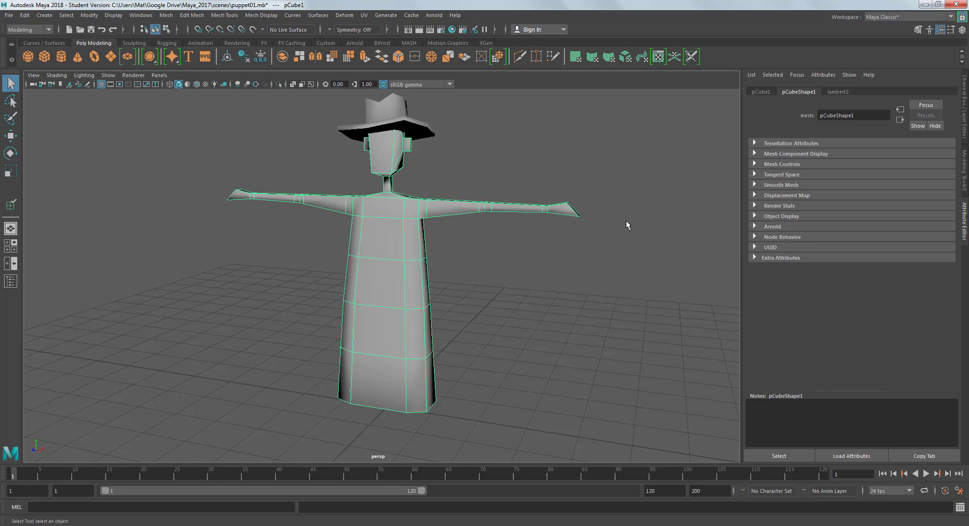
left_click(836, 92)
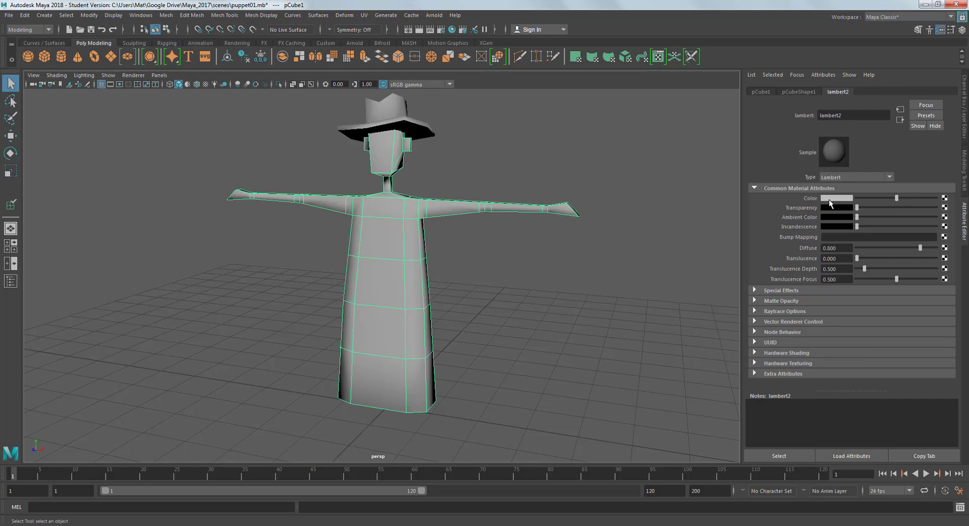
Step: Try out the lambert2 material's colour, first as cyan and then as a mid grey
mouse_move(896, 201)
left_mouse_down()
mouse_move(876, 198)
mouse_move(897, 201)
left_mouse_up()
left_click(836, 198)
left_click(833, 173)
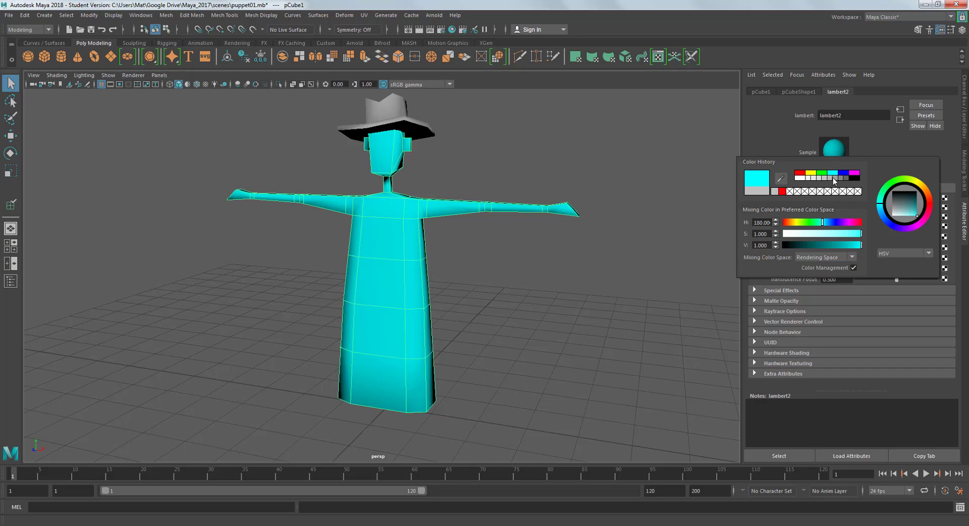
left_click(833, 178)
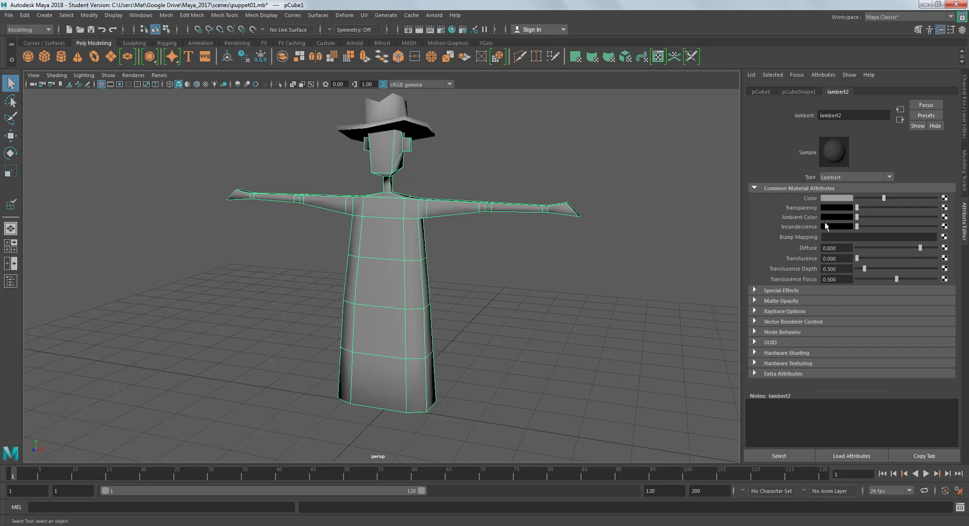
left_click_drag(857, 207, 784, 229)
Step: Connect a File texture to lambert2's colour and load the image Hockney.jpg from the sourceimages folder
left_click(944, 198)
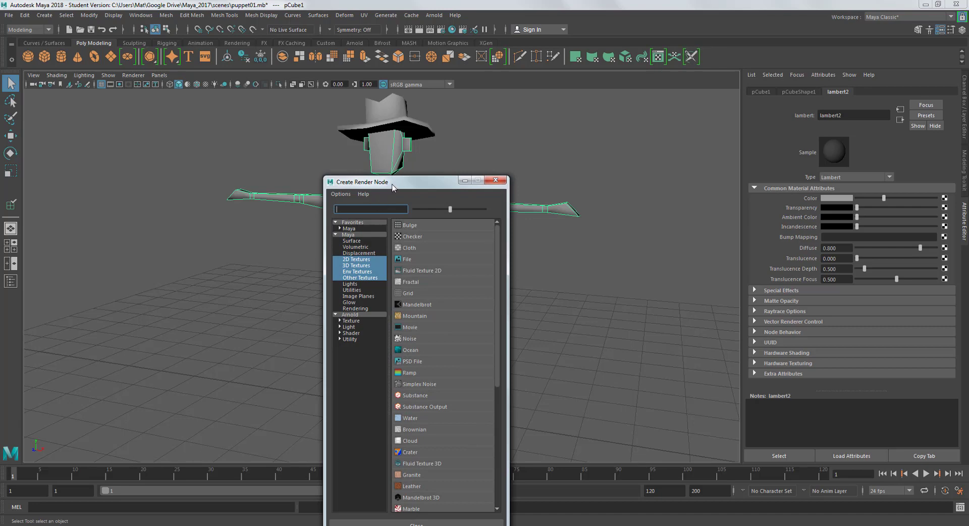
left_click_drag(392, 185, 680, 77)
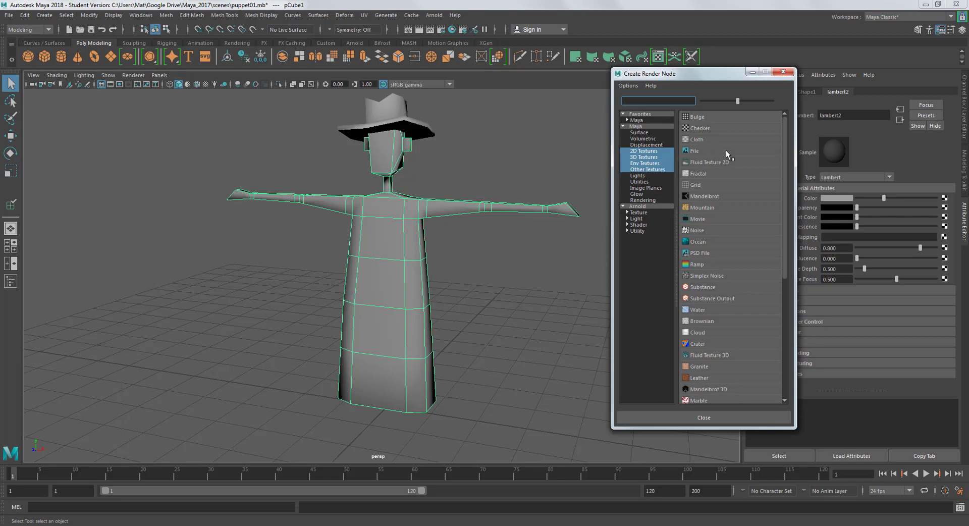
left_click(726, 150)
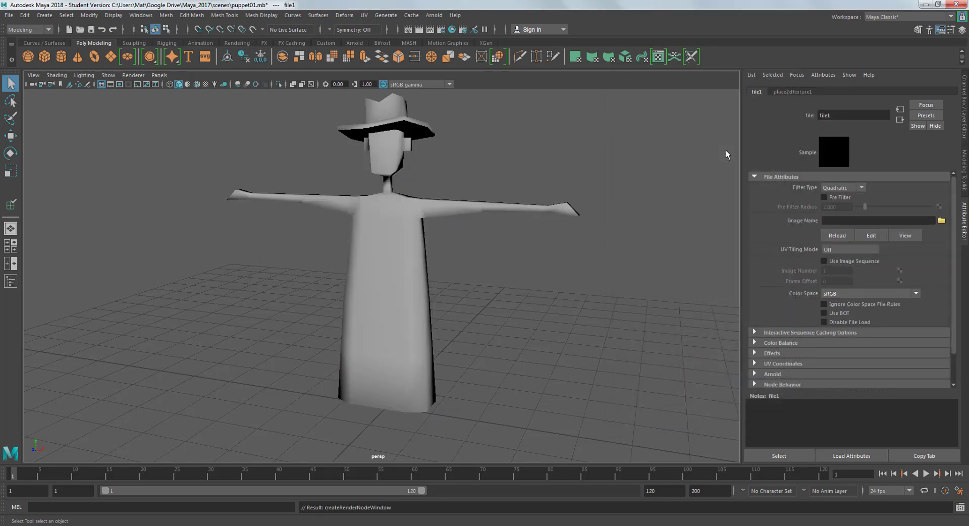
left_click(942, 221)
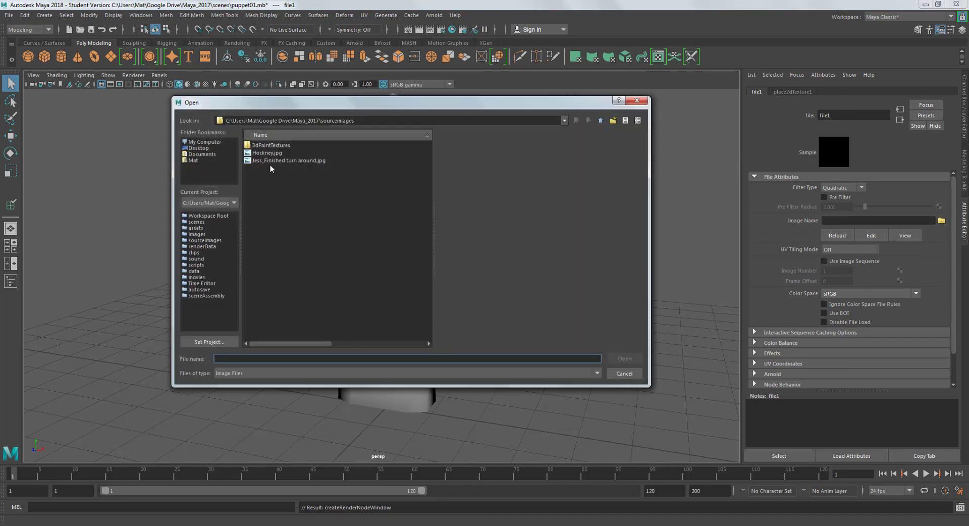
double_click(267, 152)
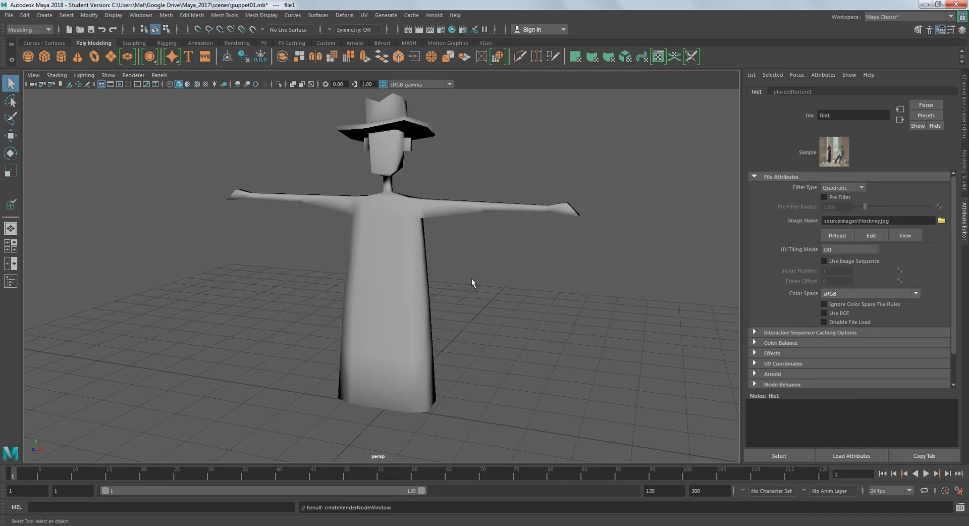
Step: Switch the viewport to textured display, comparing it with plain shading, and inspect the image on the puppet
mouse_move(543, 271)
left_mouse_down("alt")
mouse_move(471, 284)
mouse_move(558, 276)
left_mouse_up("alt")
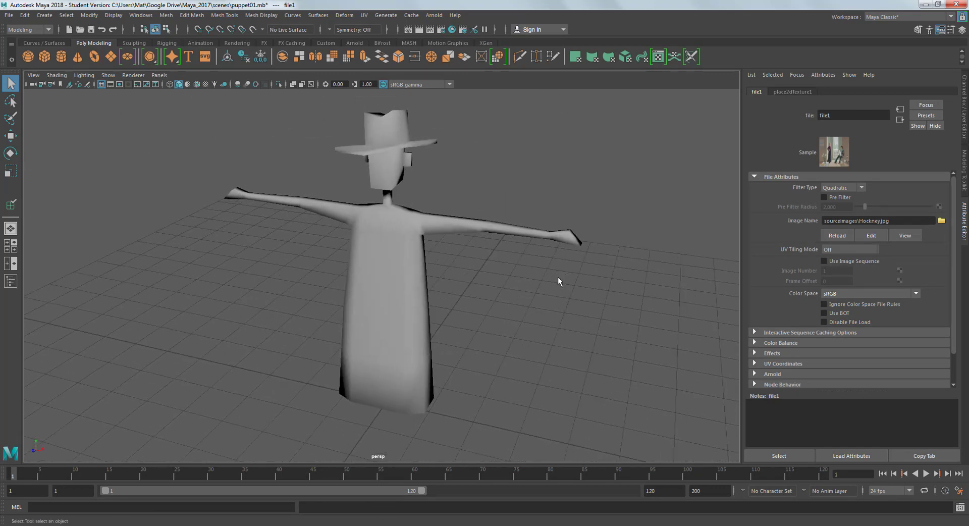
key("6")
mouse_move(523, 264)
left_mouse_down("alt")
mouse_move(528, 254)
mouse_move(357, 274)
mouse_move(512, 254)
left_mouse_up("alt")
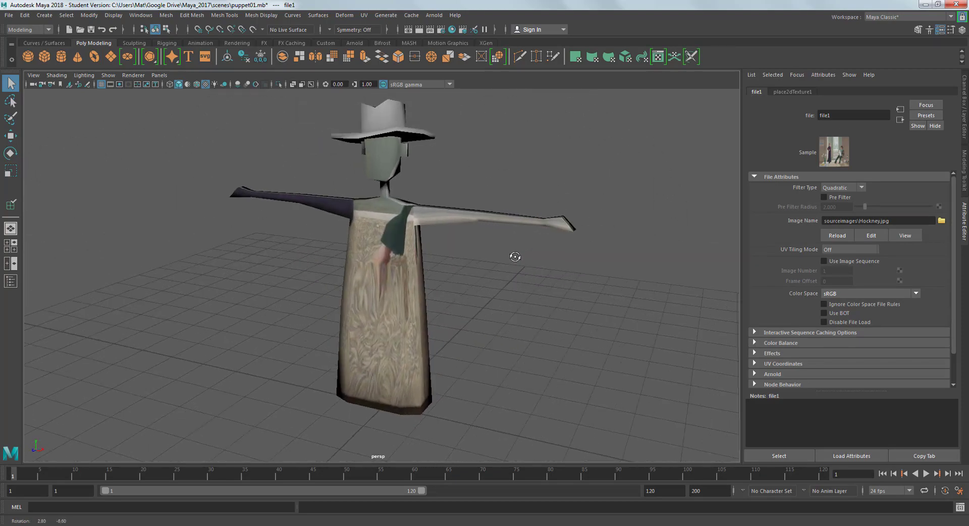
key("5")
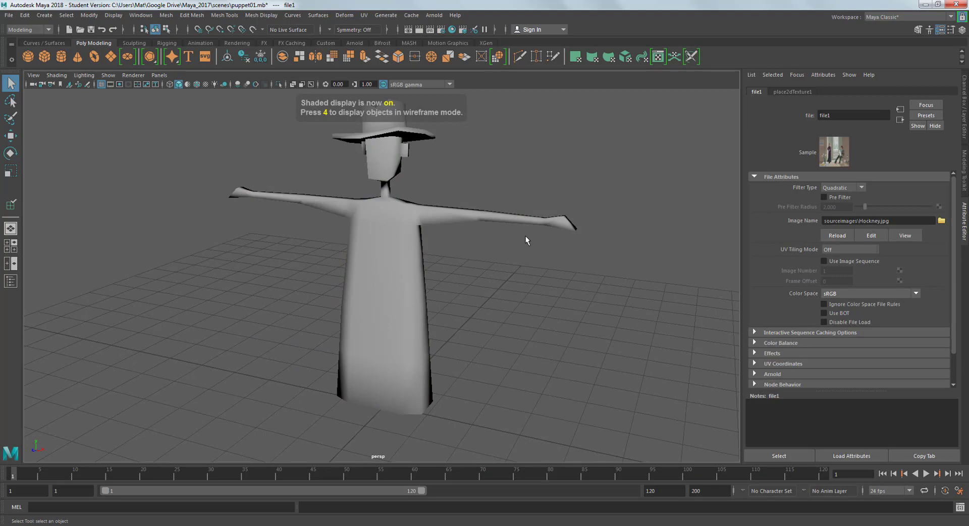
key("6")
mouse_move(544, 251)
left_mouse_down("alt")
mouse_move(547, 228)
mouse_move(532, 242)
mouse_move(506, 229)
mouse_move(374, 237)
mouse_move(312, 224)
mouse_move(439, 212)
mouse_move(493, 229)
mouse_move(504, 222)
left_mouse_up("alt")
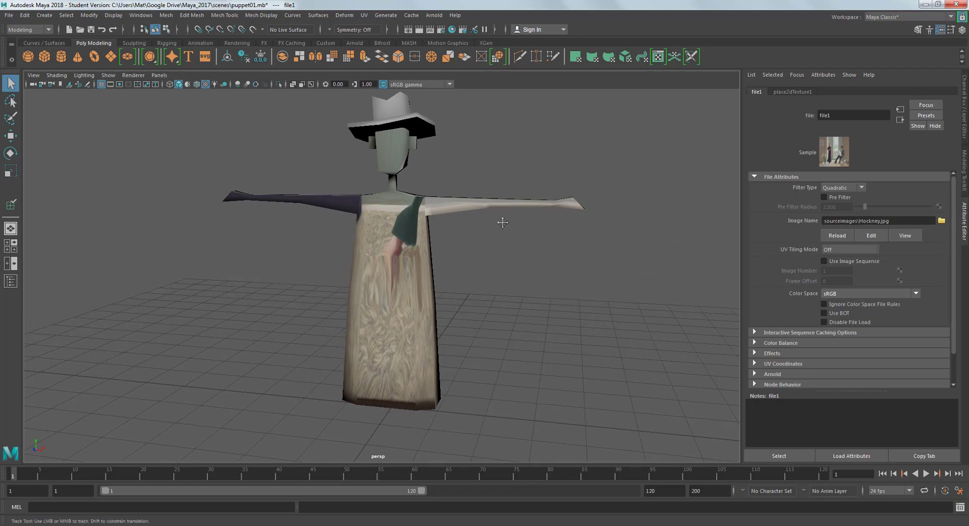
middle_click_drag(502, 223, 470, 243, "alt")
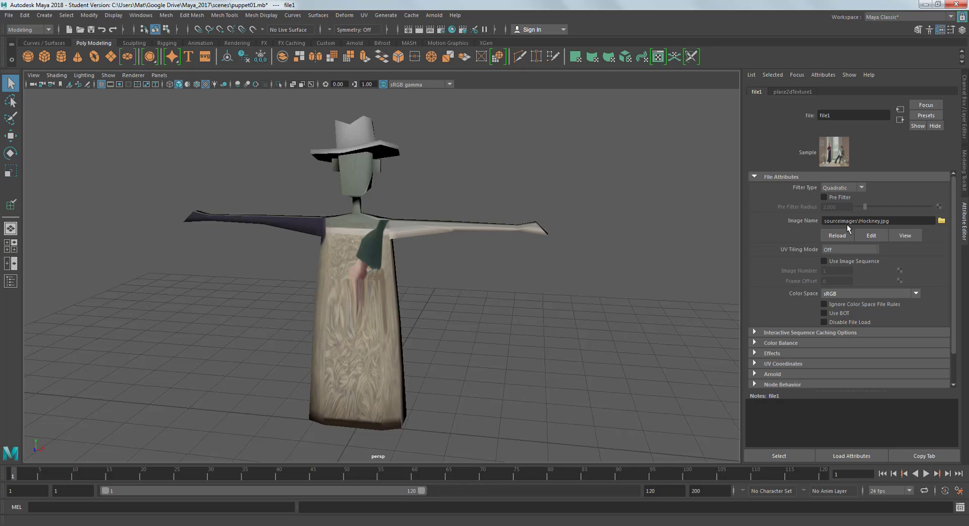
Step: Deselect and reselect the puppet's body, and open the file texture connected to its lambert2 colour
left_click(441, 227)
left_click(585, 343)
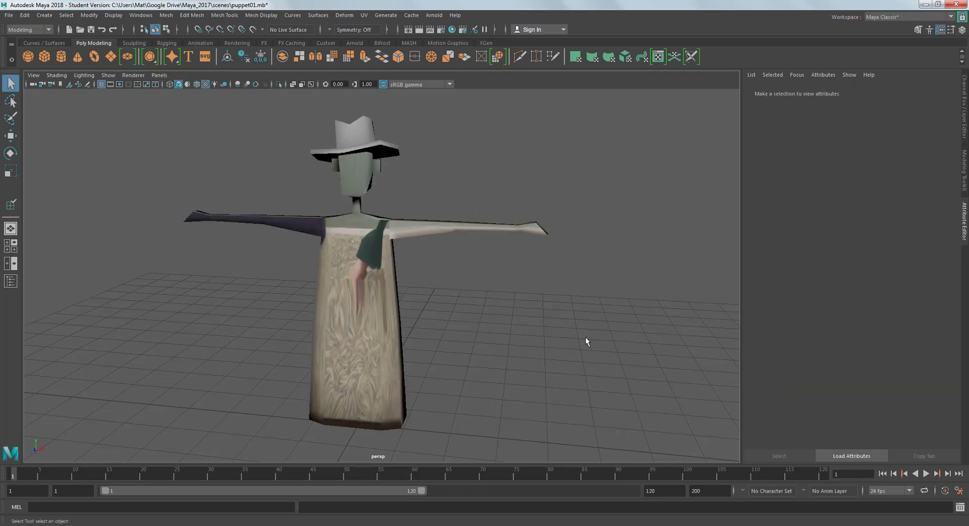
left_click(389, 243)
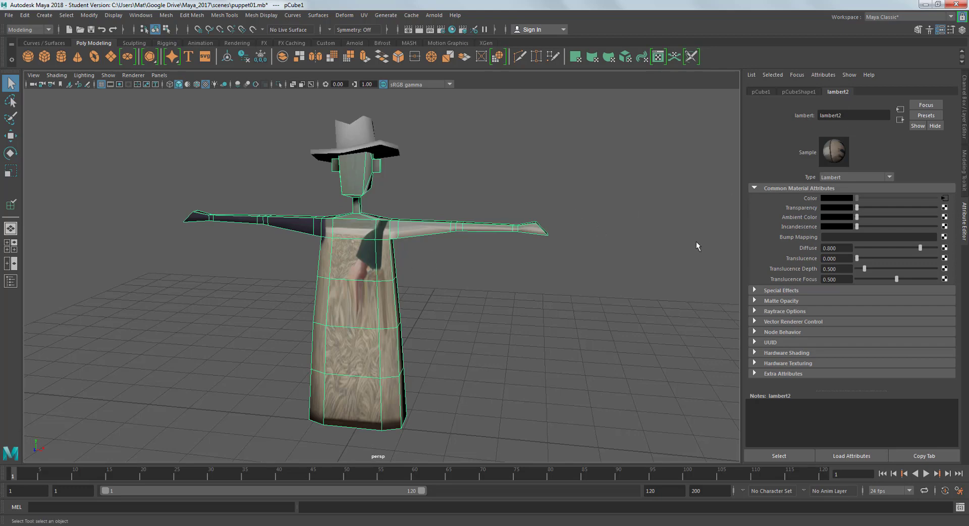
left_click(945, 198)
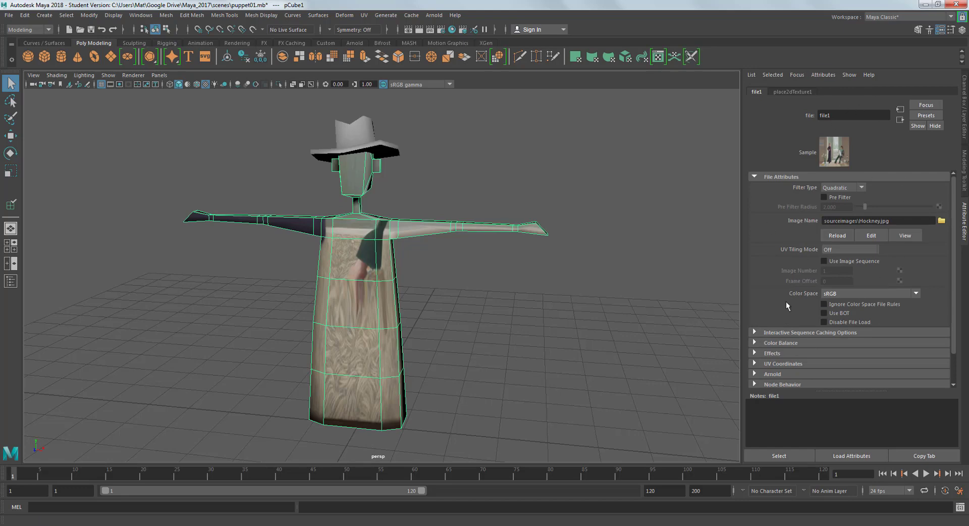
left_click(570, 162)
left_click(496, 229)
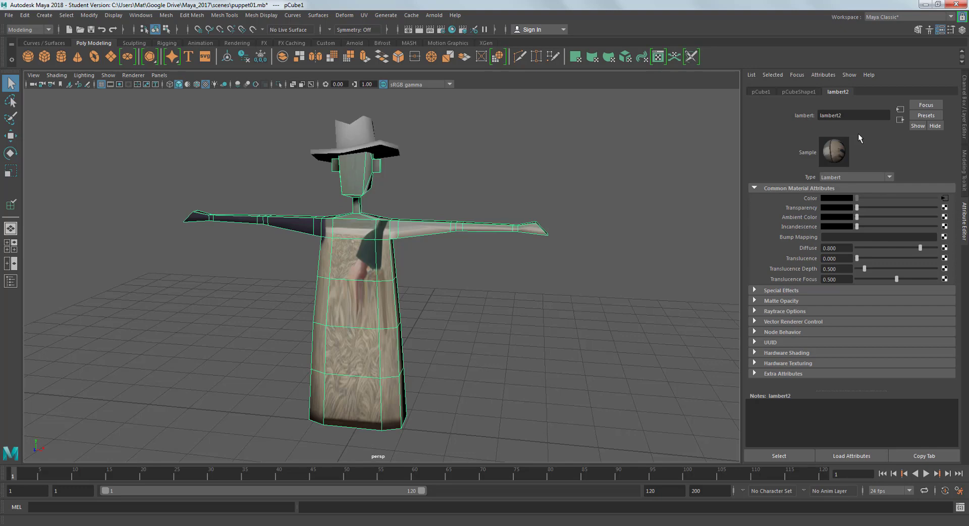
left_click(944, 198)
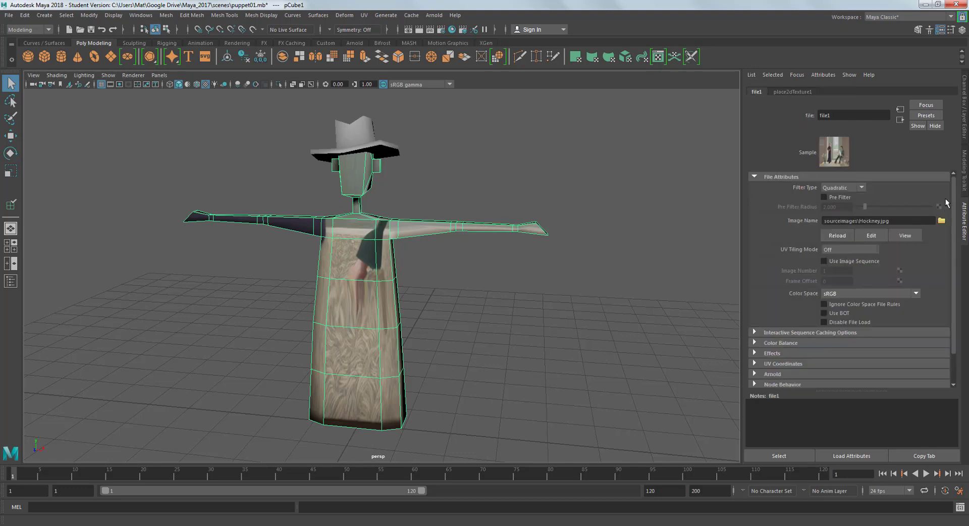
Step: Trace the file texture's connection back to the lambert2 material's attributes, and repeat the round trip once
left_click(901, 108)
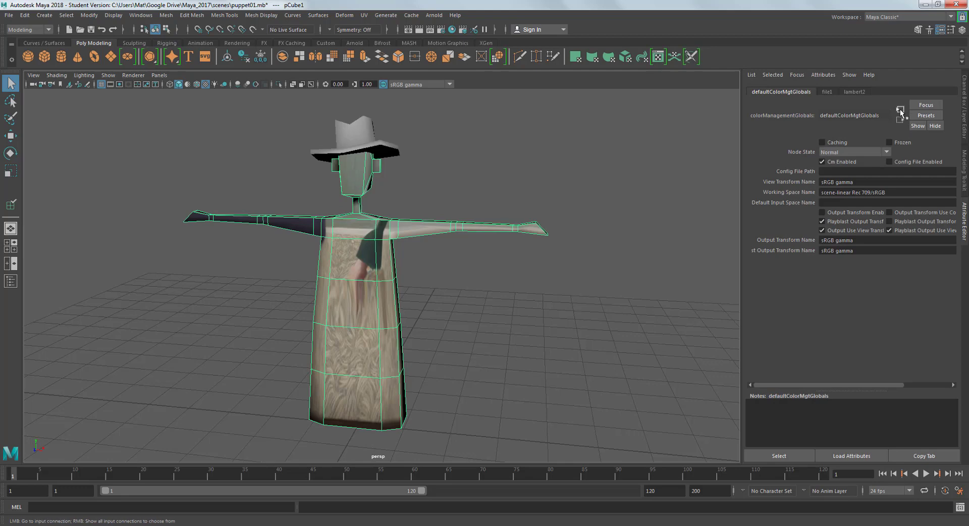
left_click(855, 92)
left_click(946, 203)
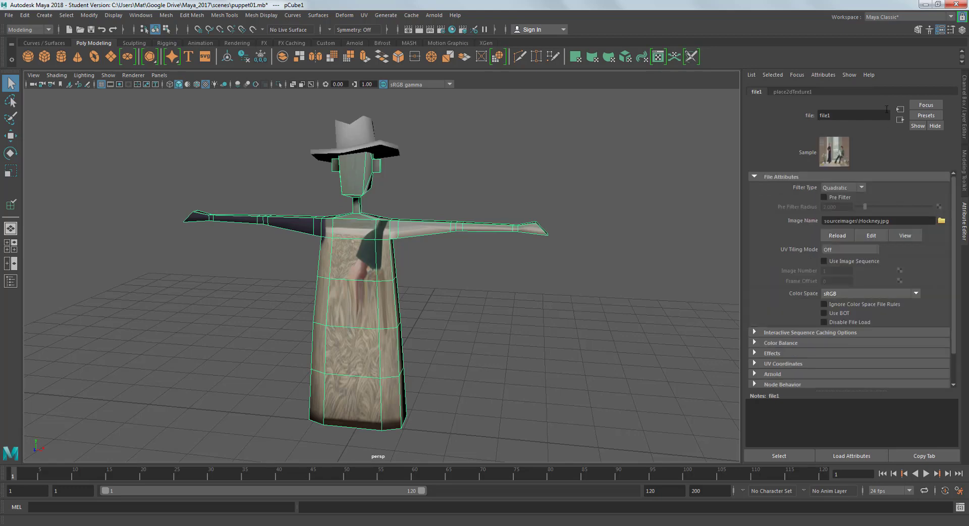
left_click(900, 108)
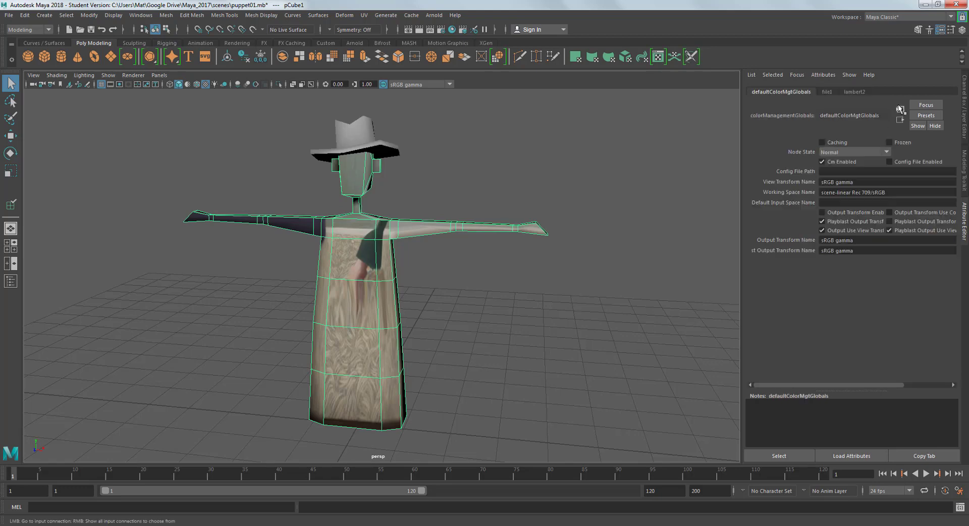
left_click(854, 92)
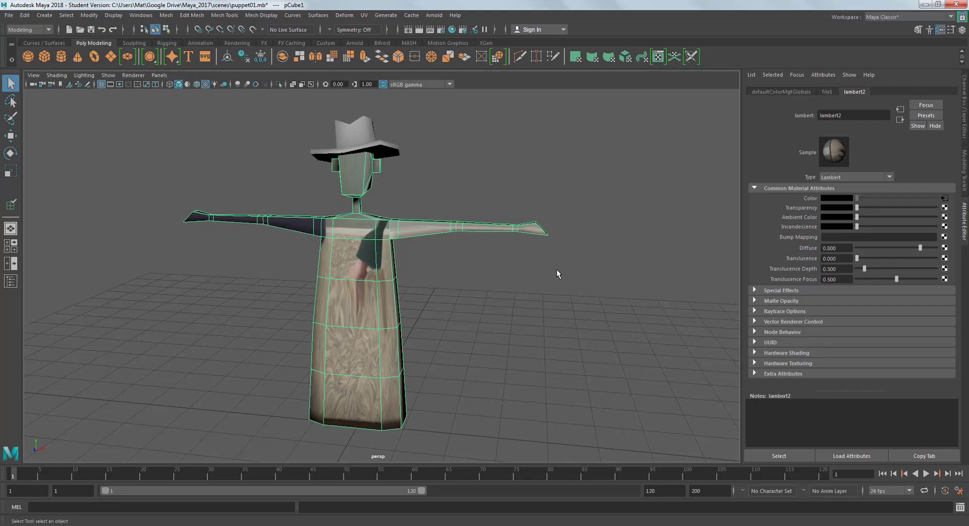
Step: Switch to the UV Editing workspace with the puppet's body selected and look over the available UV commands
middle_click_drag(506, 241, 502, 228, "alt")
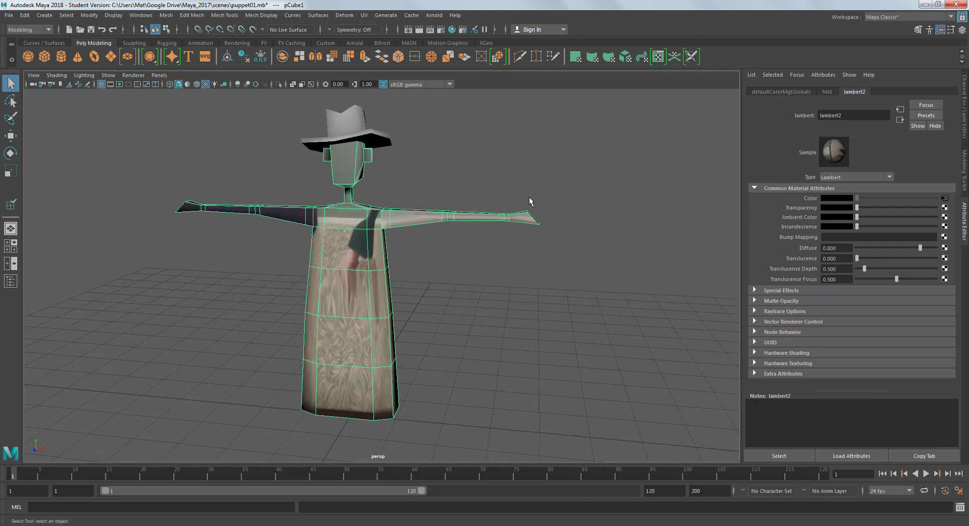
middle_click_drag(528, 201, 409, 198, "alt")
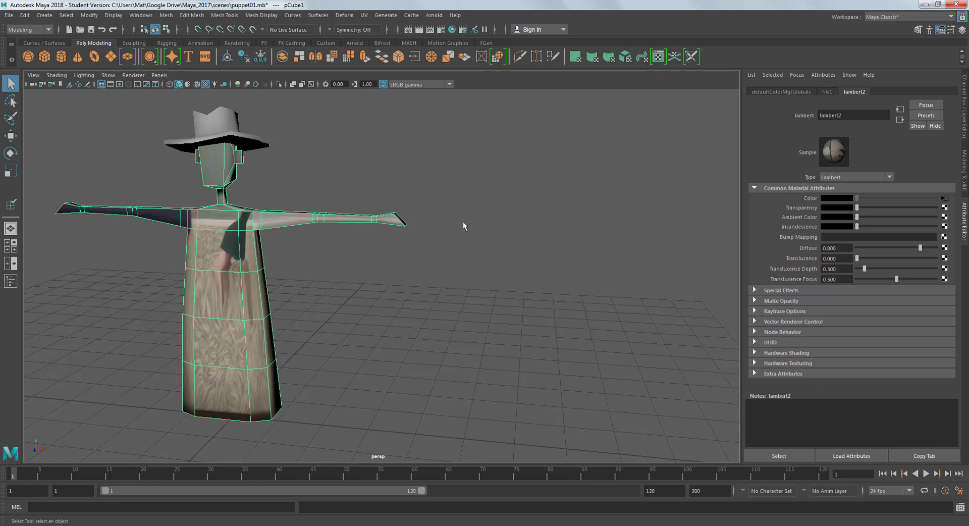
left_click(911, 18)
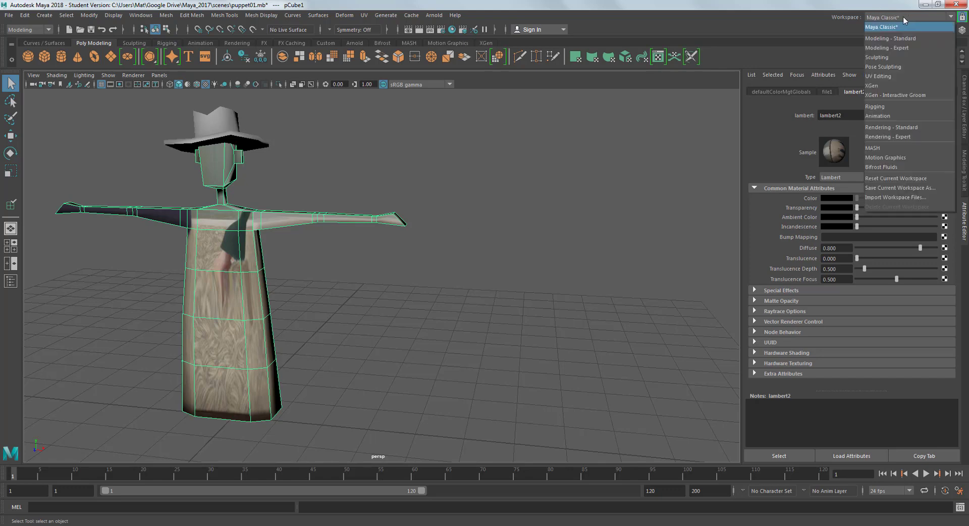
left_click(890, 76)
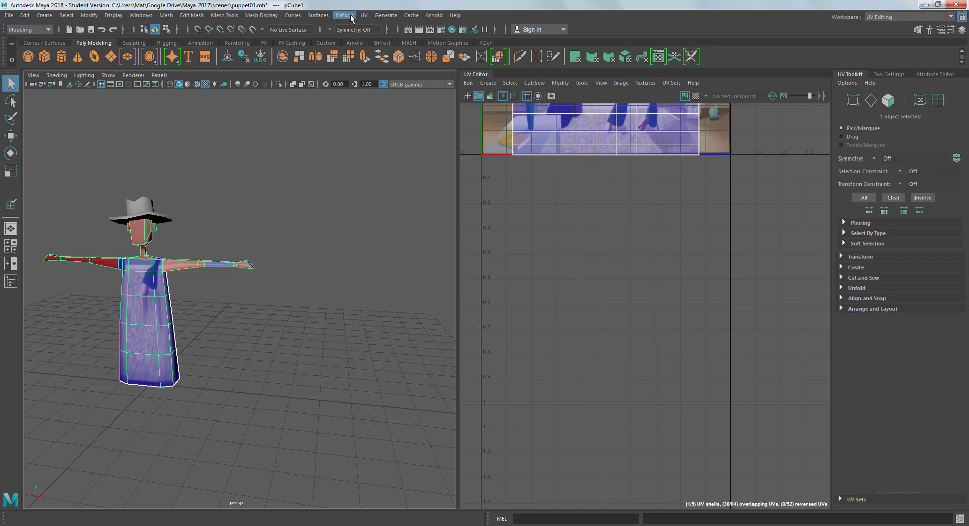
left_click(364, 15)
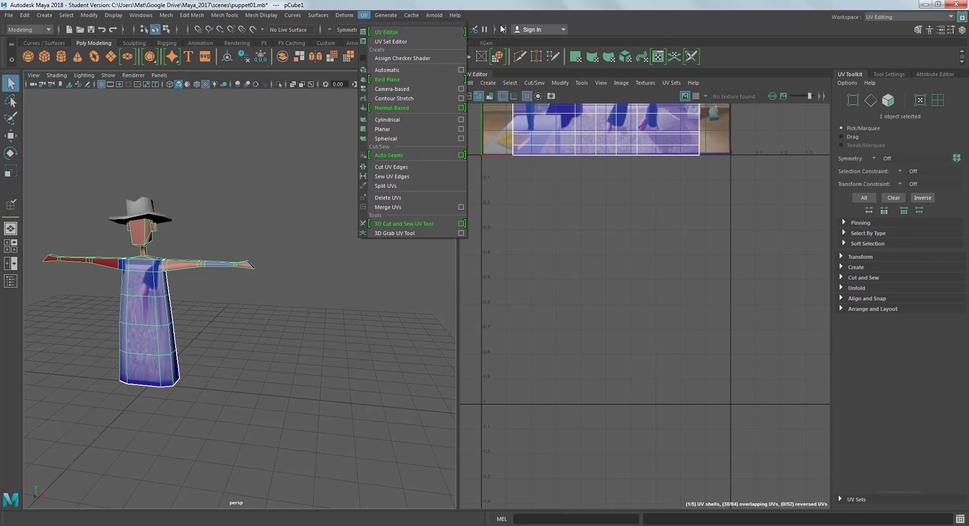
left_click(516, 10)
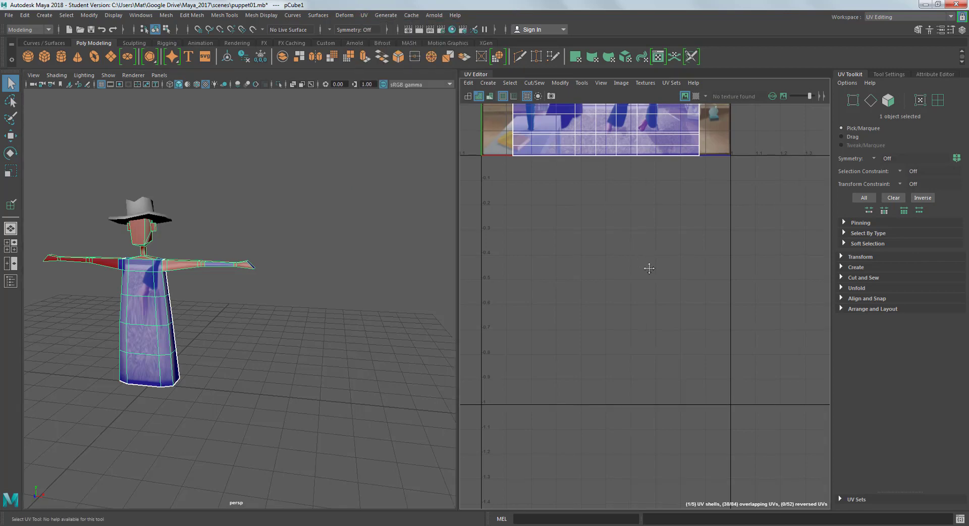
Step: Set the puppet's body to UV component selection and select all of its UVs in the UV Editor
middle_click_drag(641, 242, 640, 448, "alt")
middle_click_drag(646, 281, 681, 339, "alt")
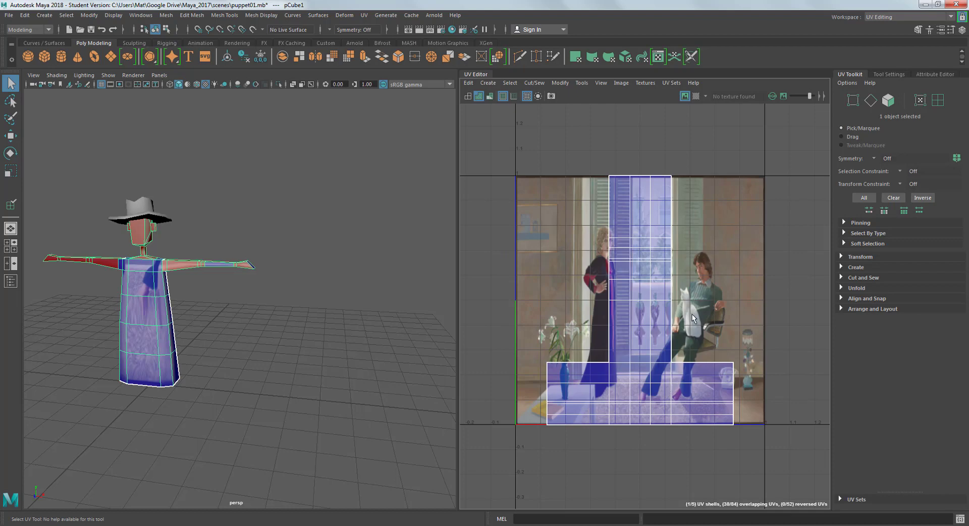
scroll(648, 227, "up", 2)
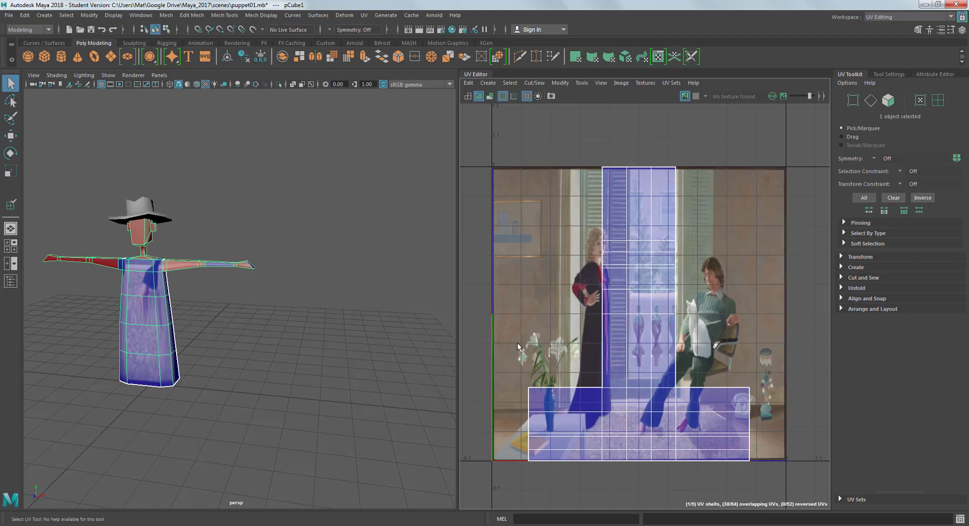
middle_click_drag(258, 275, 323, 267, "alt")
right_click_drag(290, 291, 439, 250, "alt")
middle_click_drag(361, 252, 394, 264, "alt")
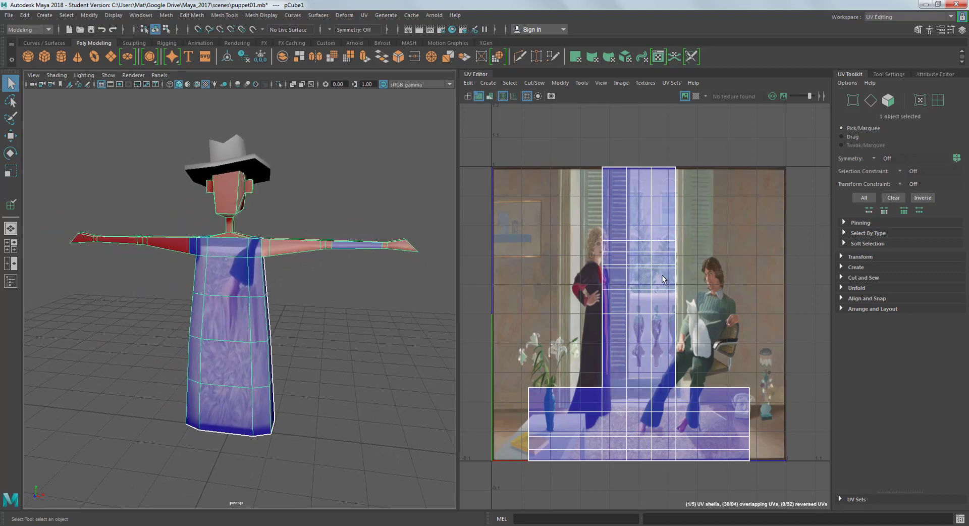
scroll(646, 284, "down", 2)
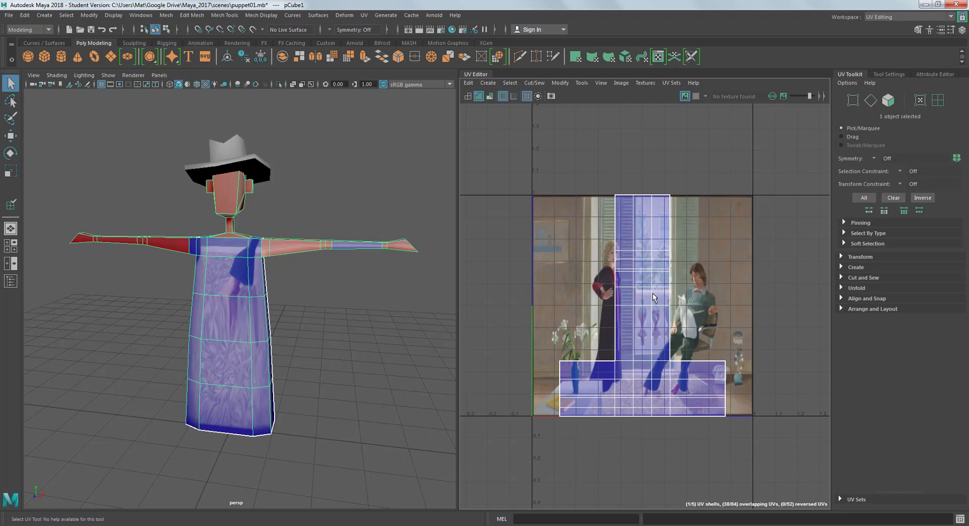
right_click_drag(657, 293, 700, 297)
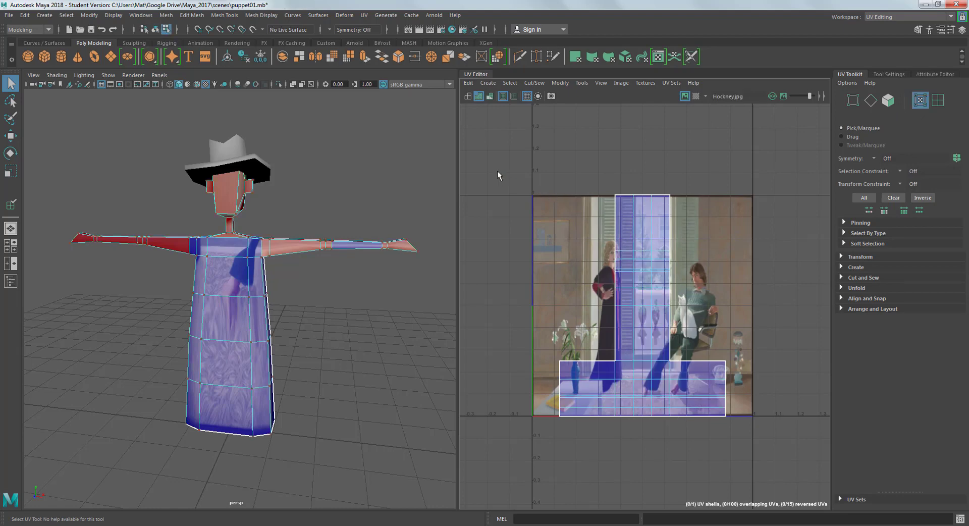
left_click_drag(499, 171, 791, 461)
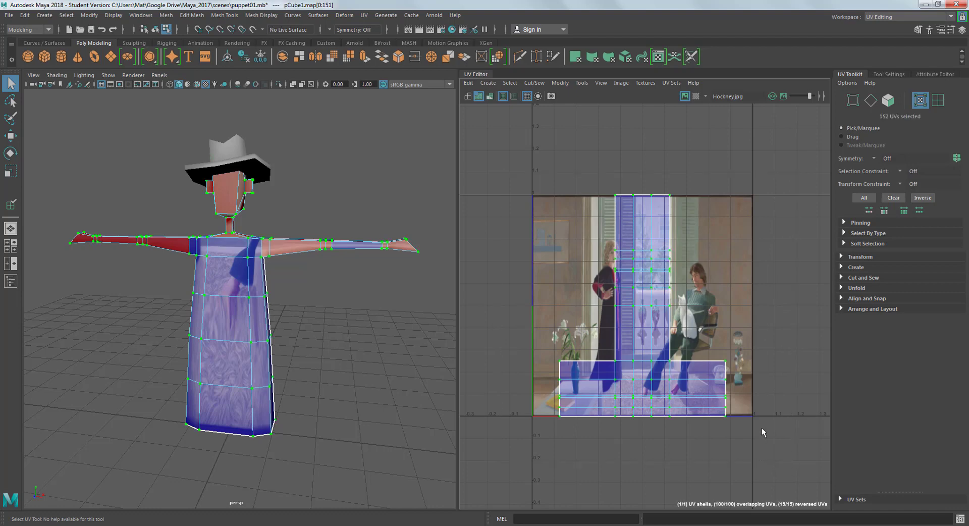
Step: Move the whole UV shell across the Hockney.jpg image, trying several positions, and place it beside the image
key("w")
left_click_drag(645, 308, 668, 306)
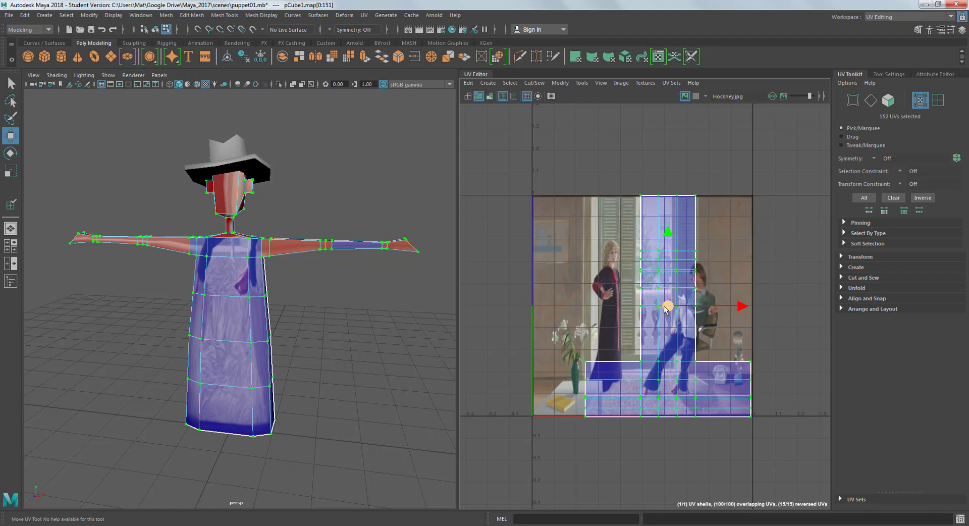
left_click_drag(666, 306, 655, 298)
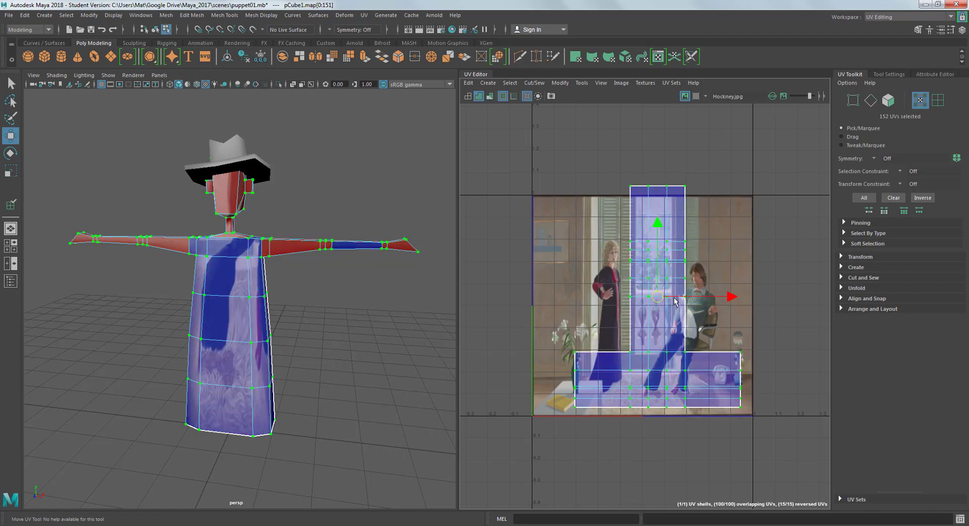
left_click_drag(657, 296, 758, 279)
scroll(688, 270, "down", 3)
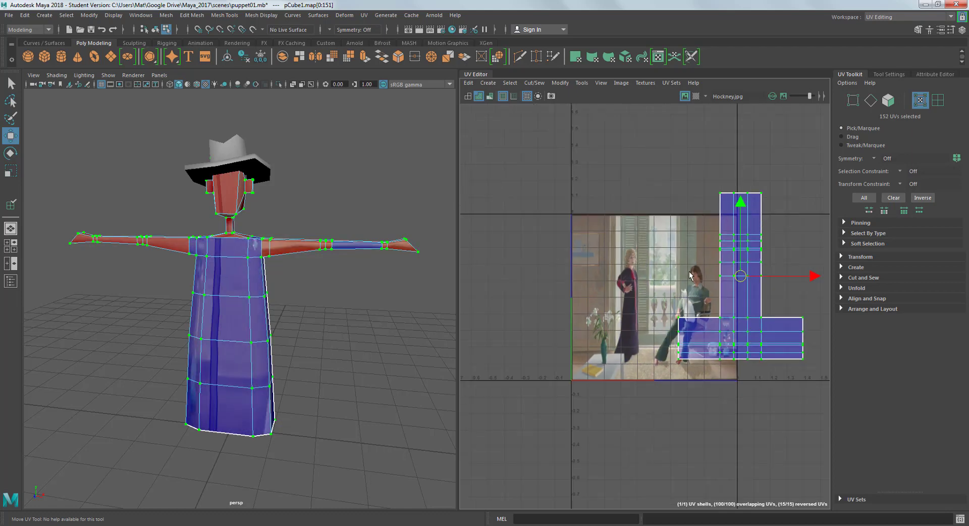
middle_click_drag(690, 273, 609, 281, "alt")
left_click_drag(659, 284, 761, 296)
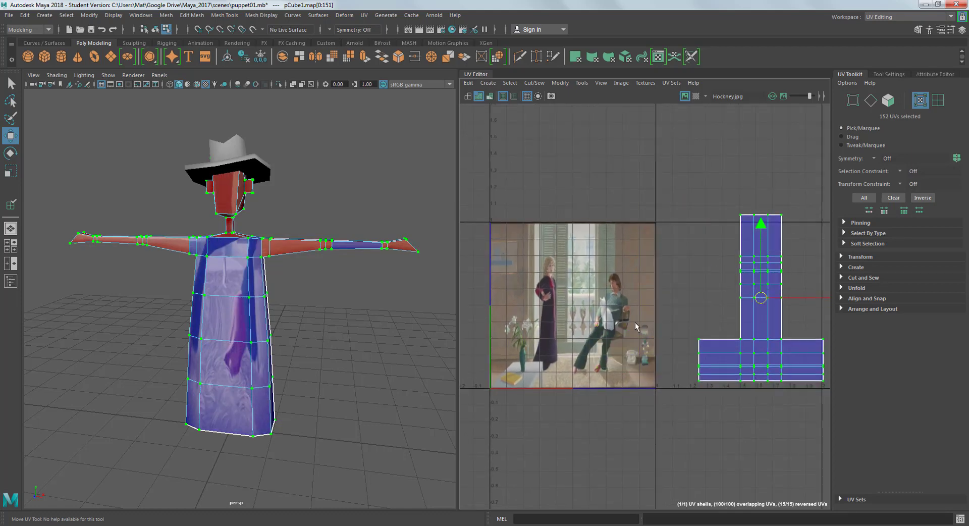
Step: Move the UV shell back across the image and park it outside, in the neighbouring tile to the right
scroll(585, 335, "up", 3)
middle_click_drag(615, 314, 650, 335, "alt")
scroll(650, 329, "down", 3)
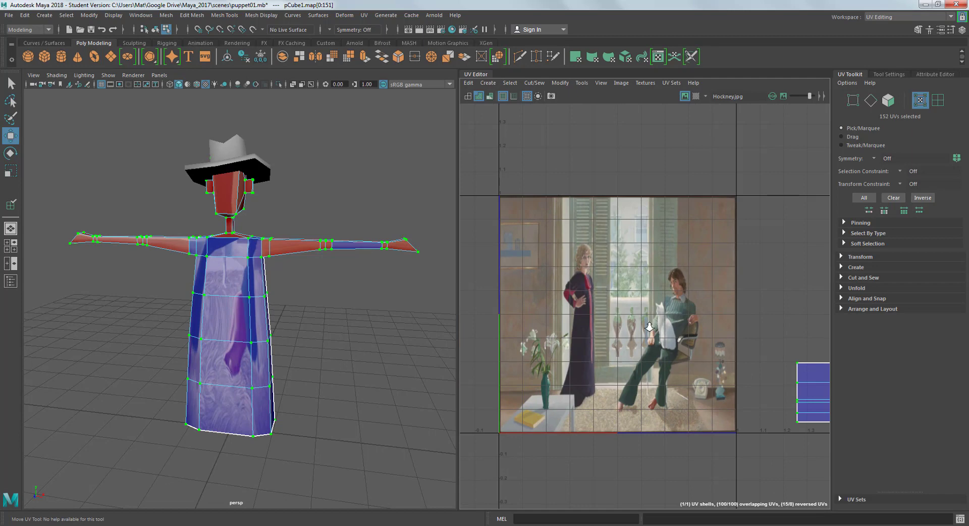
scroll(692, 268, "down", 3)
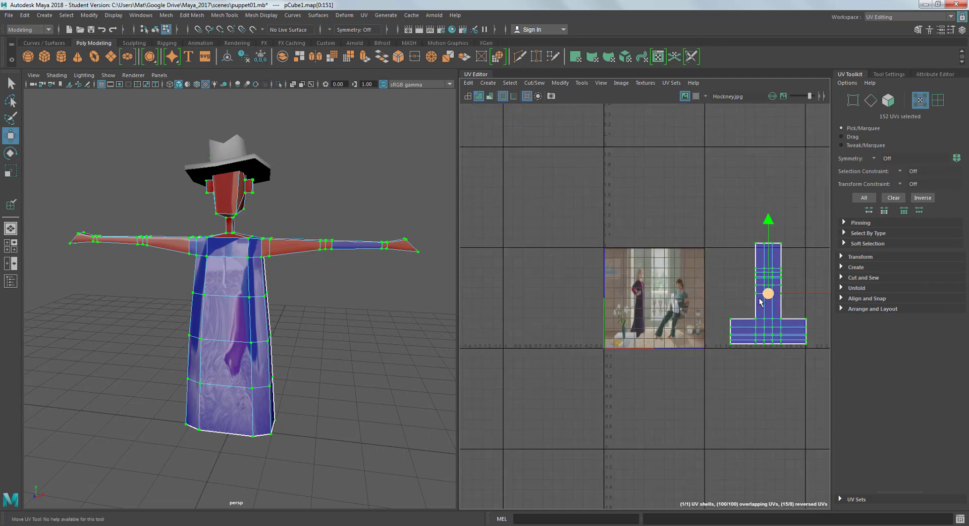
left_click_drag(768, 294, 554, 345)
left_click_drag(659, 328, 757, 286)
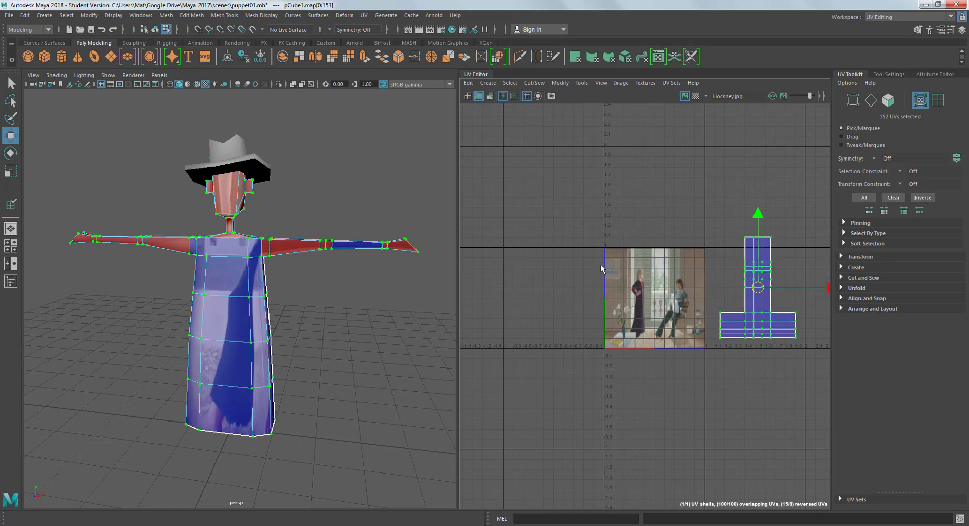
Step: Examine the Hockney.jpg image area up close and compare it with the UV shell parked beside it
scroll(615, 315, "up", 4)
middle_click_drag(684, 264, 522, 298, "alt")
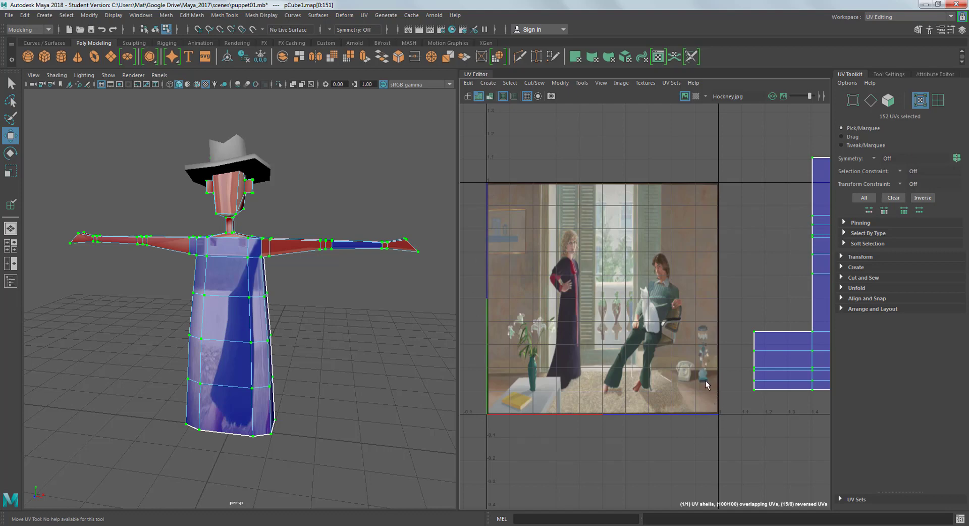
scroll(701, 370, "down", 2)
scroll(701, 371, "up", 2)
scroll(701, 370, "down", 1)
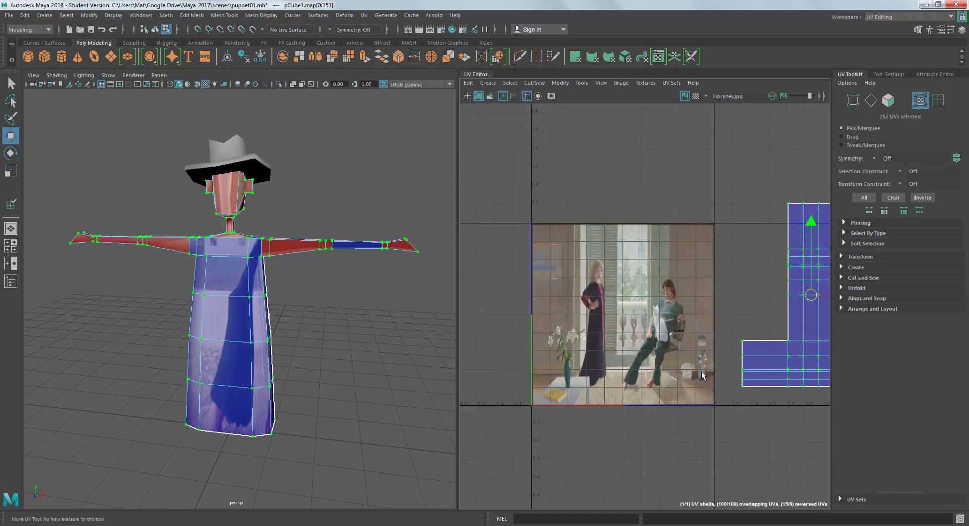
middle_click_drag(746, 339, 693, 333, "alt")
scroll(707, 338, "down", 1)
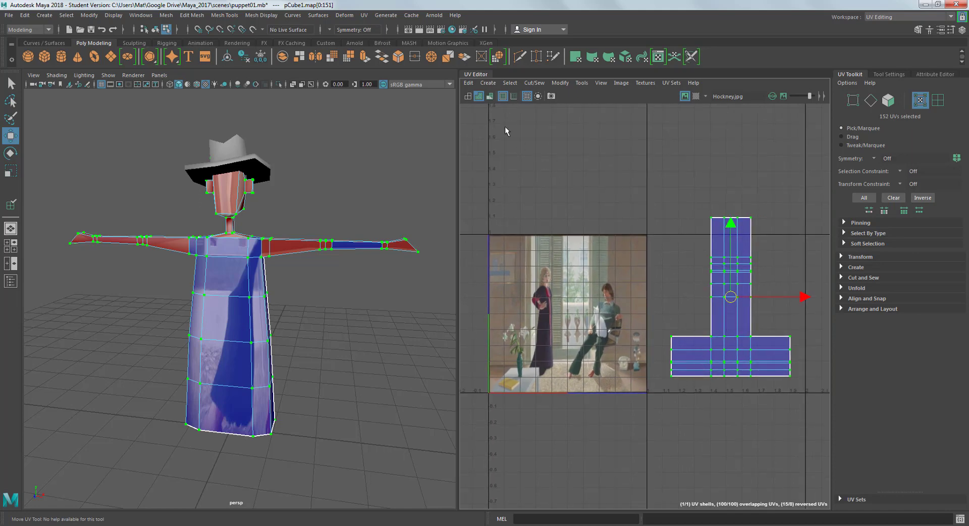
Step: Toggle the texture borders and compare wireframe with shaded display of the UV shell, ending on shaded
left_click(502, 97)
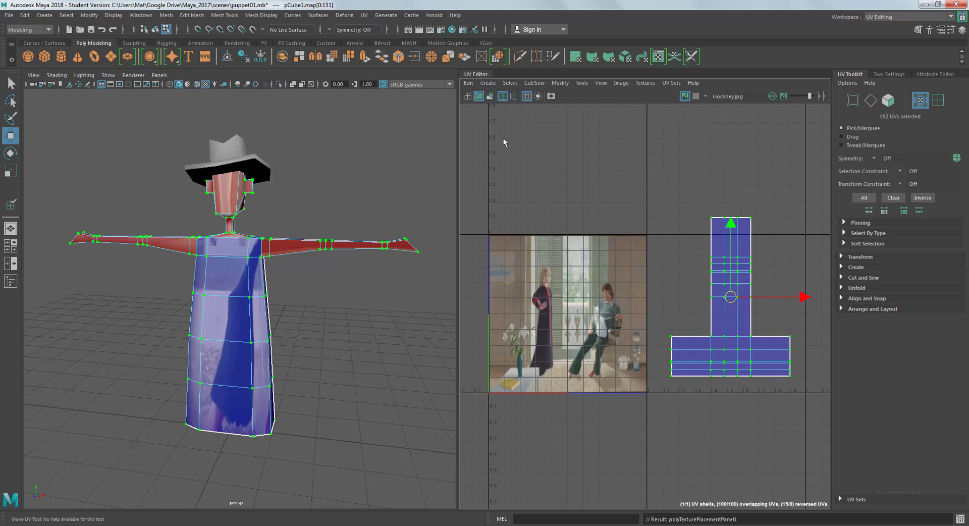
left_click(468, 97)
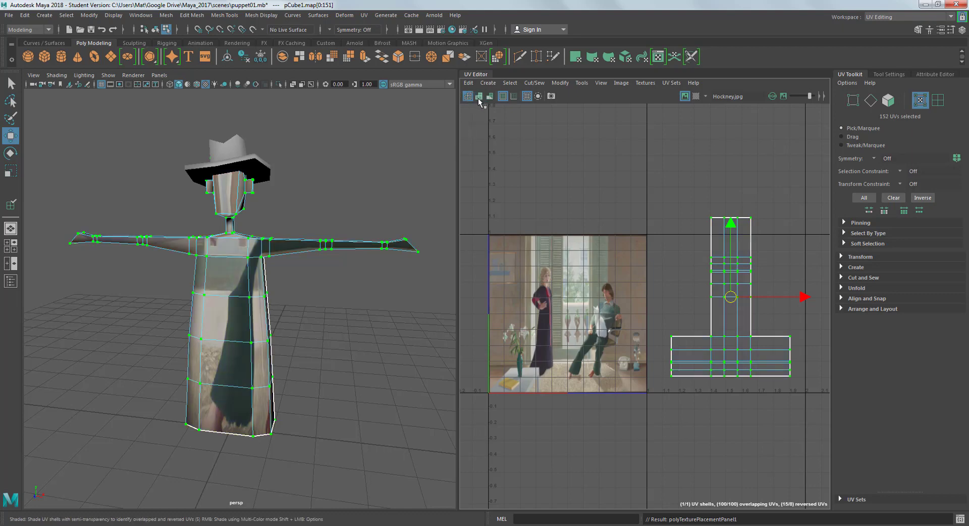
left_click(479, 98)
left_click(468, 97)
left_click(478, 96)
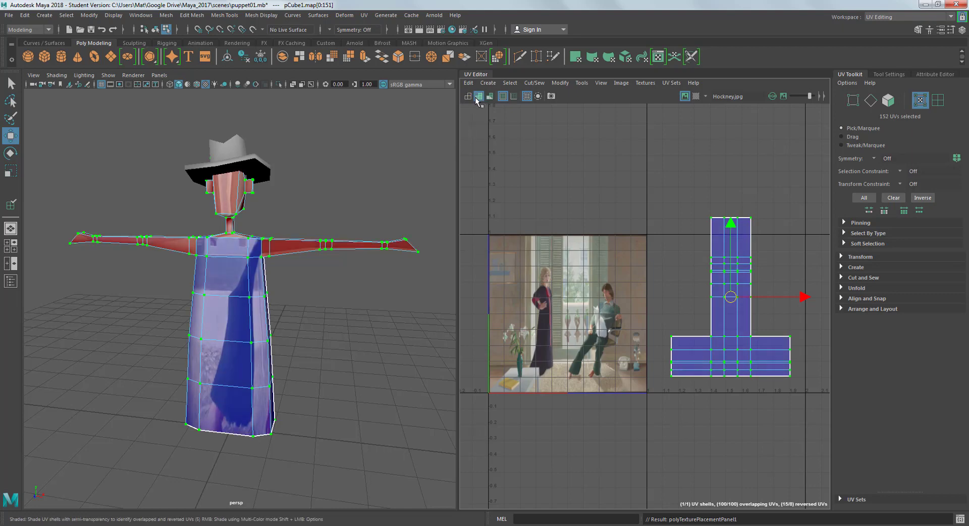
Step: Toggle the texture border highlighting off and on repeatedly to examine the UV shell's outline, leaving it on
left_click(502, 96)
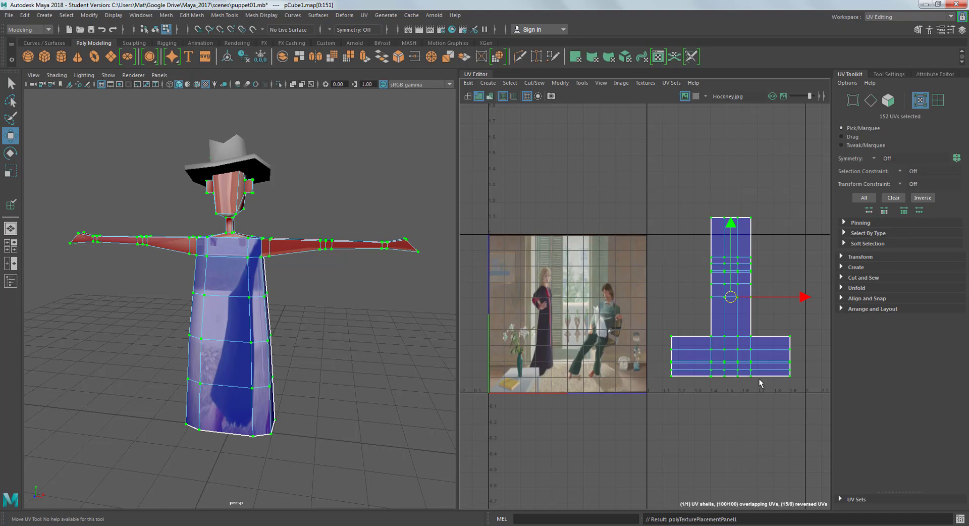
left_click(502, 96)
left_click(502, 97)
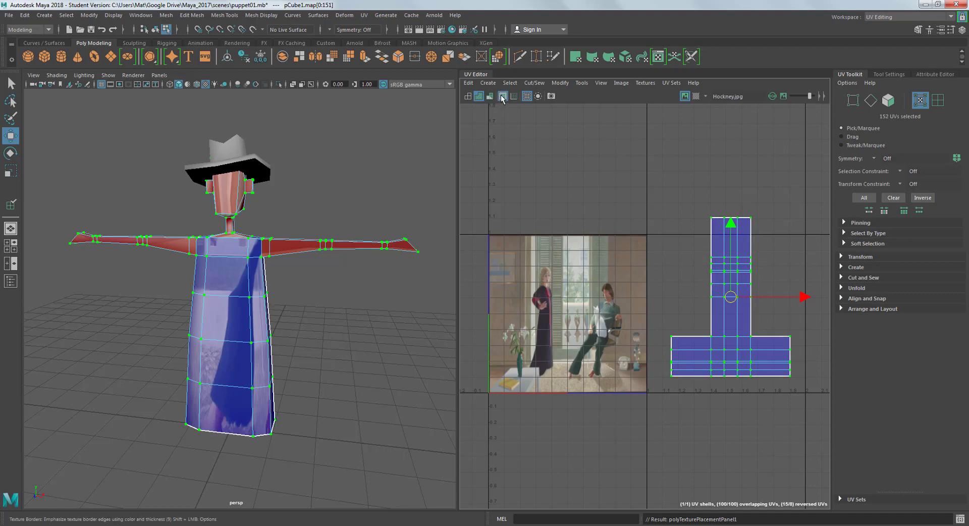
left_click(502, 96)
left_click(502, 96)
left_click(503, 96)
left_click(502, 96)
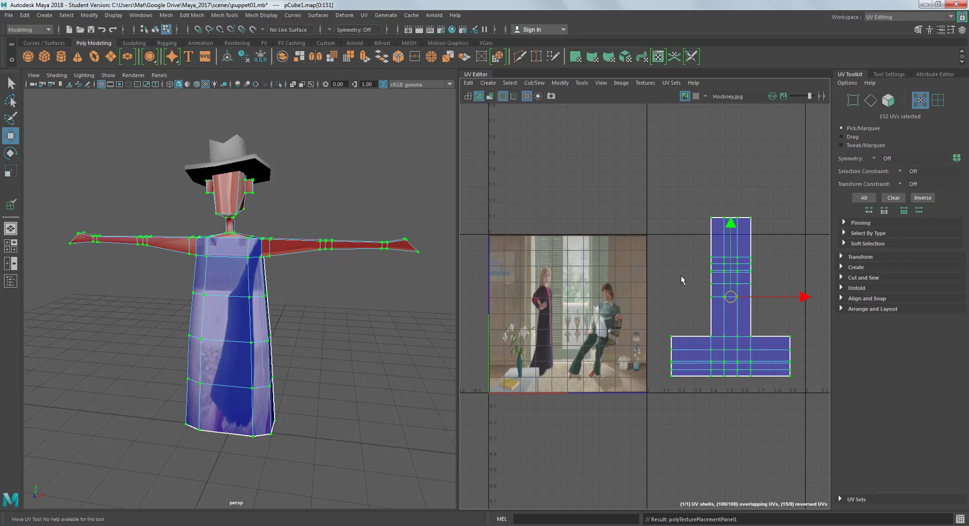
Step: Preview the checker map on the puppet, remove it, and toggle the Hockney.jpg image display off and on
left_click(696, 96)
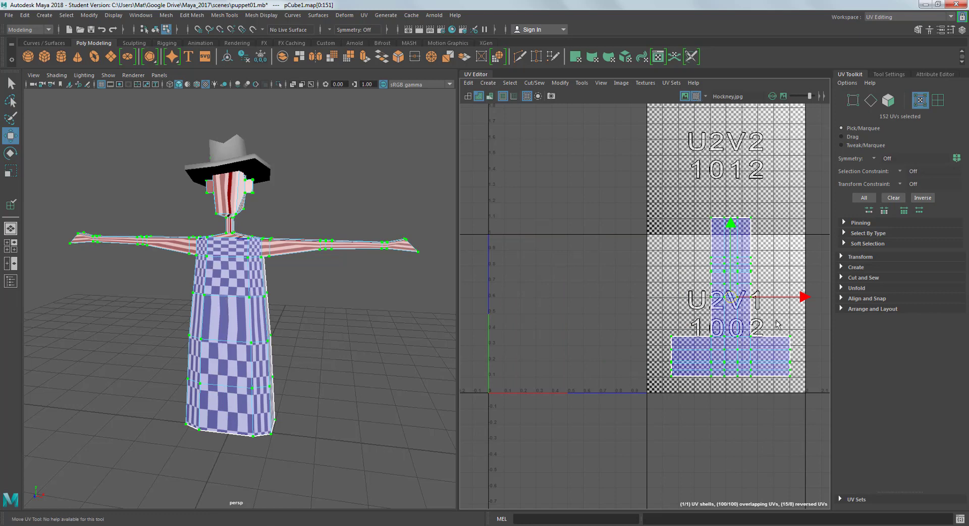
left_click(696, 96)
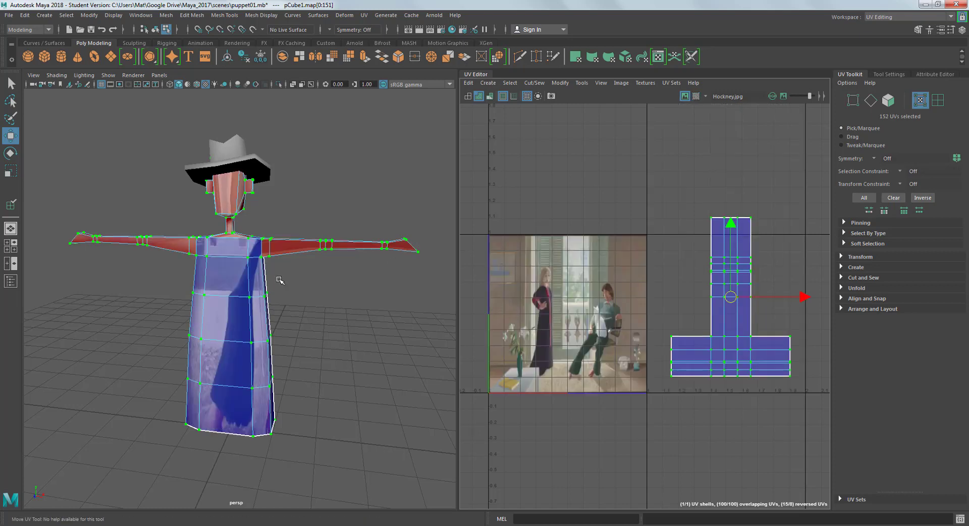
left_click(685, 96)
left_click(685, 96)
Step: Compare the Hockney.jpg image with the UV shell beside it and clear the UV selection
scroll(657, 277, "up", 3)
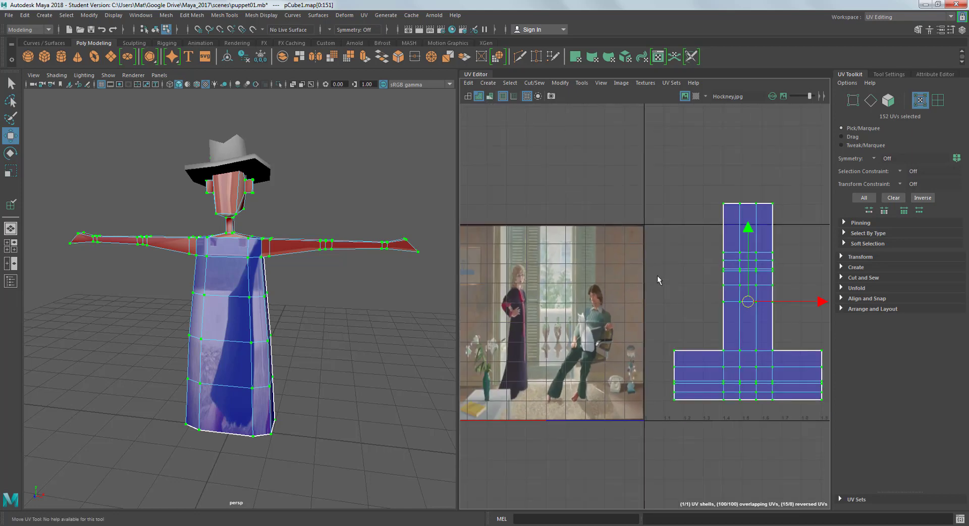
middle_click_drag(618, 245, 695, 257, "alt")
scroll(660, 222, "up", 3)
scroll(672, 233, "down", 2)
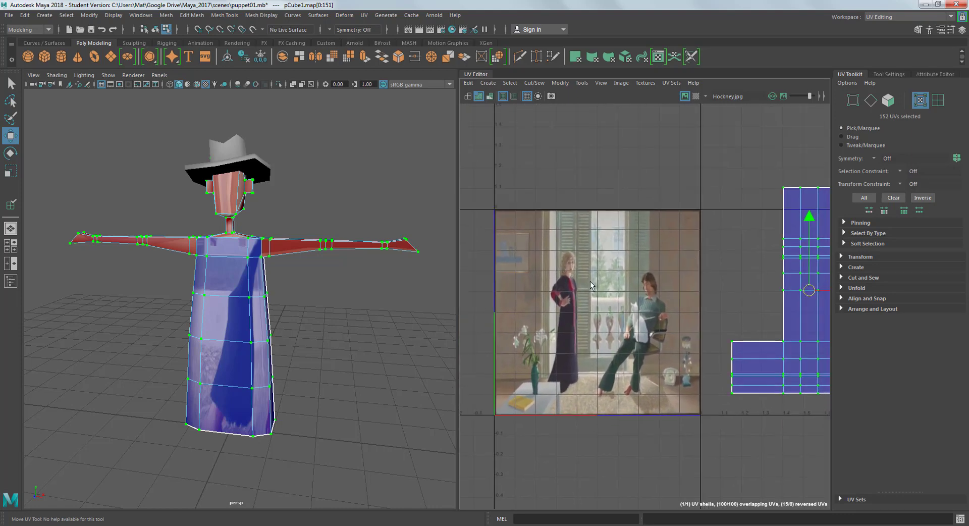
middle_click_drag(800, 268, 742, 245, "alt")
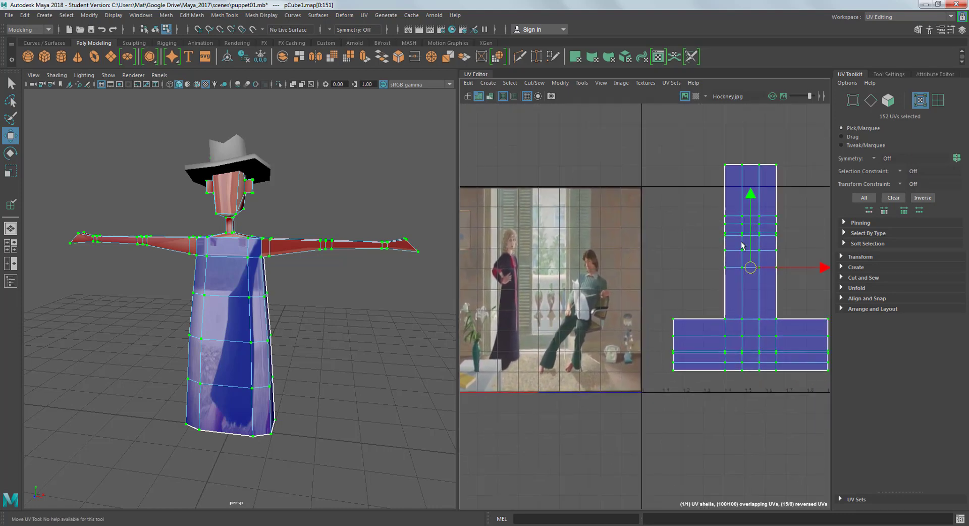
scroll(719, 296, "down", 1)
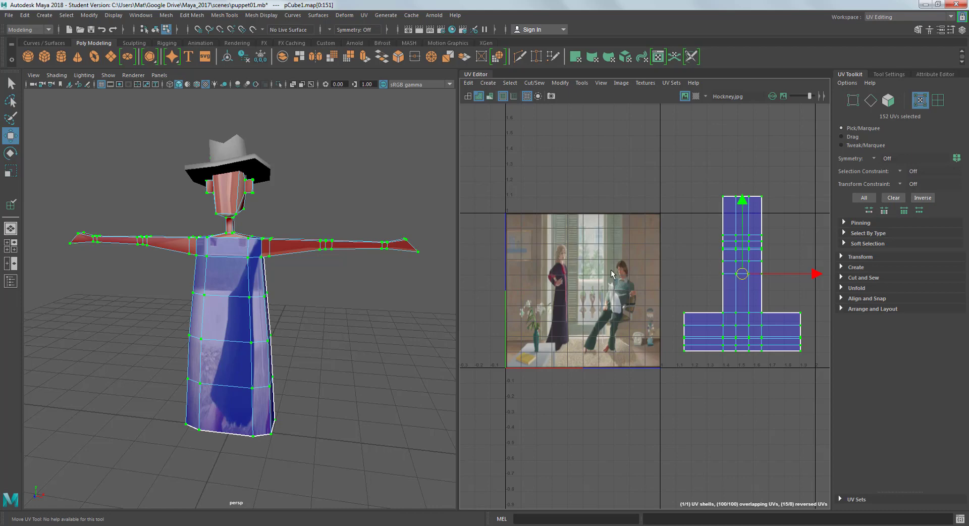
left_click(342, 335)
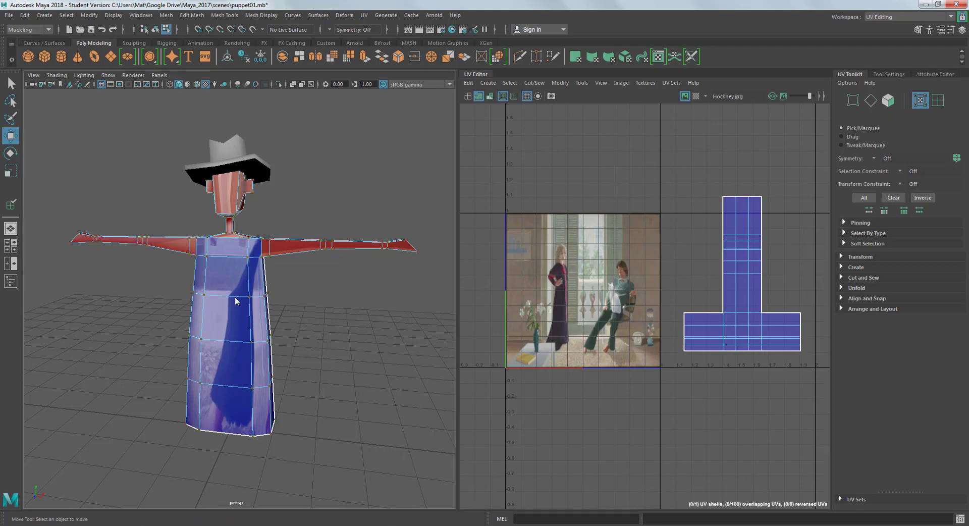
Step: Select the puppet body as an object and apply a planar UV projection from the Z axis, fitted to its bounding box with the image ratio kept
right_click(235, 263)
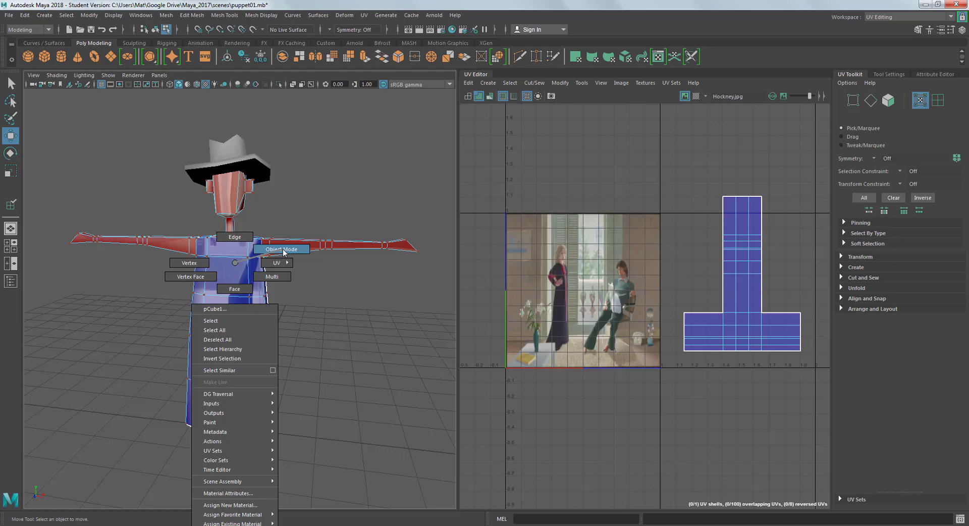
right_click_drag(283, 253, 284, 251)
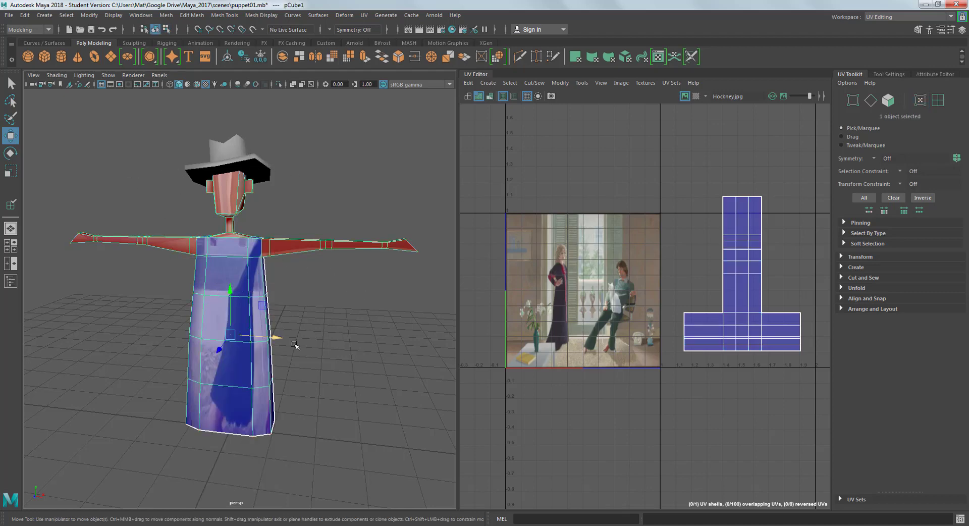
left_click(489, 82)
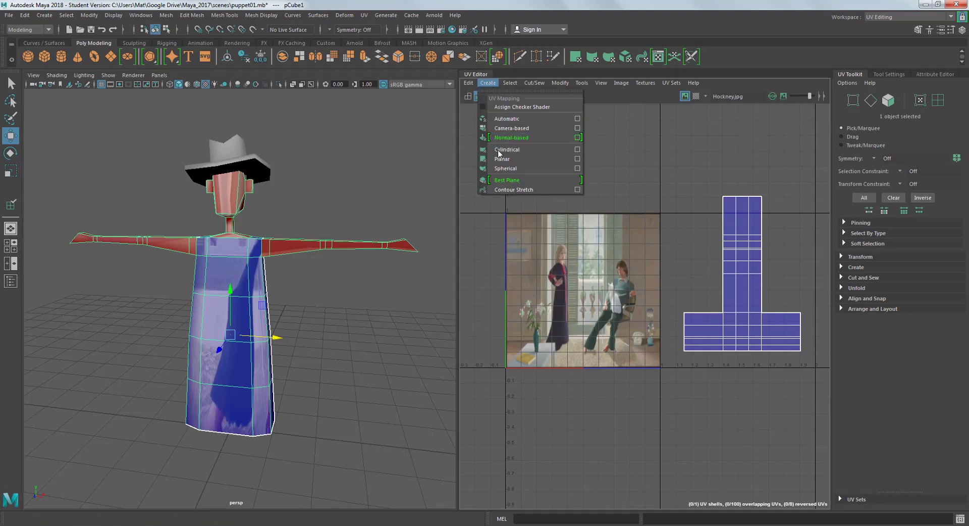
left_click(363, 15)
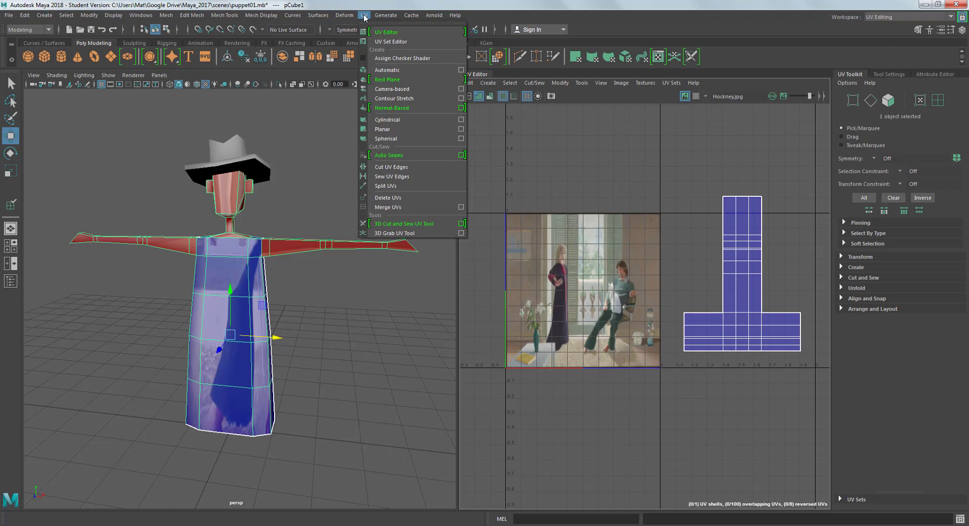
left_click(615, 95)
left_click(488, 83)
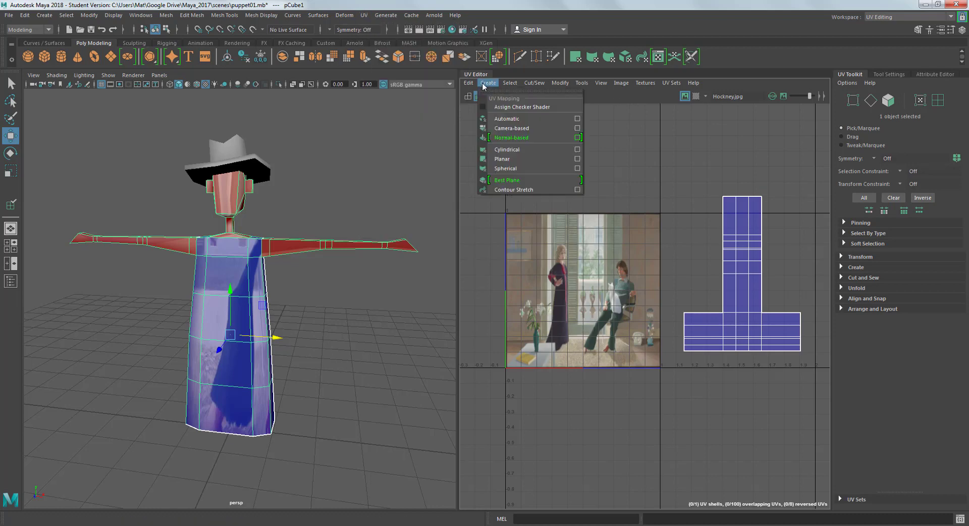
left_click(577, 159)
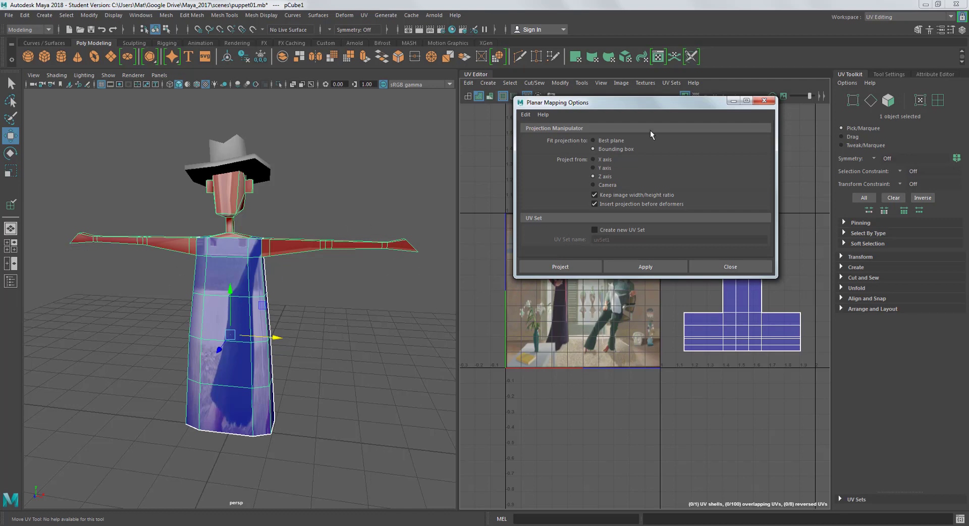
left_click(636, 264)
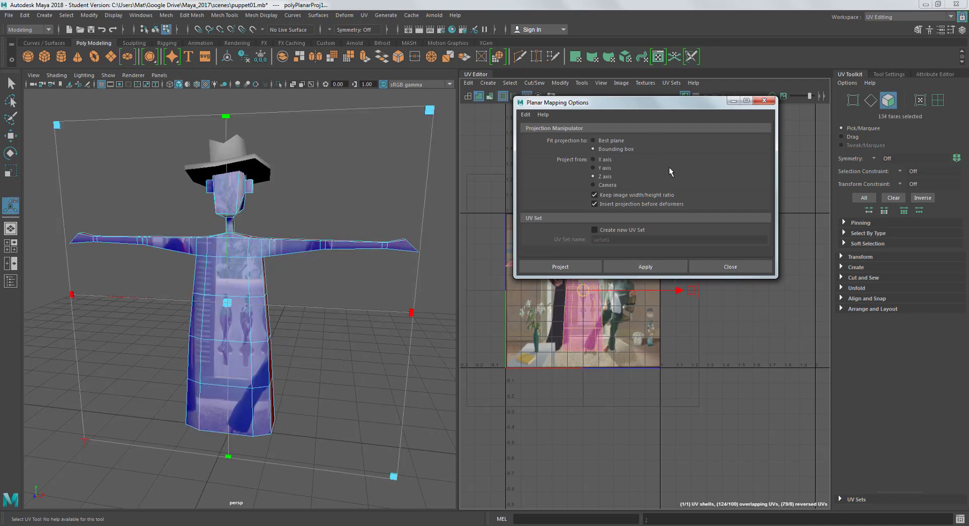
Step: Test planar projections of the body from the Y axis, X axis, Z axis and an angled camera view in turn
left_click_drag(649, 106, 814, 133)
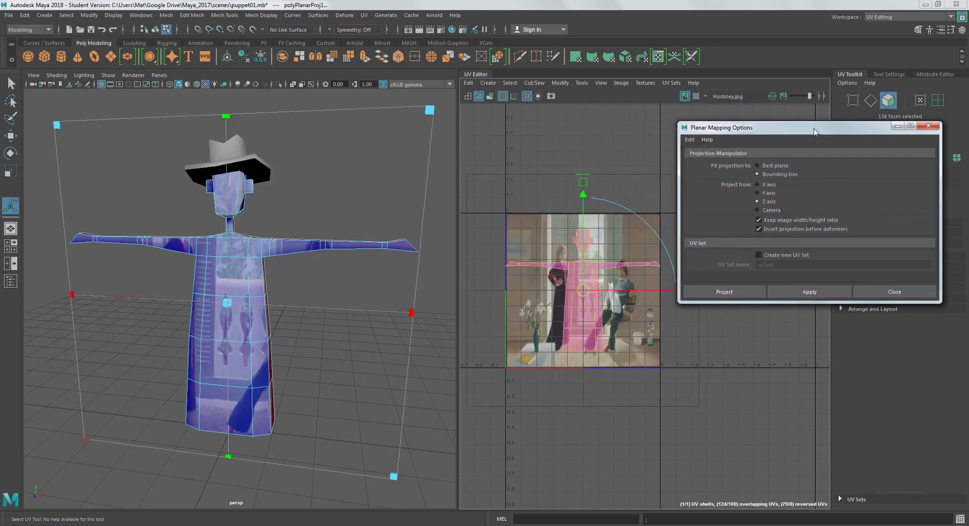
left_click(759, 194)
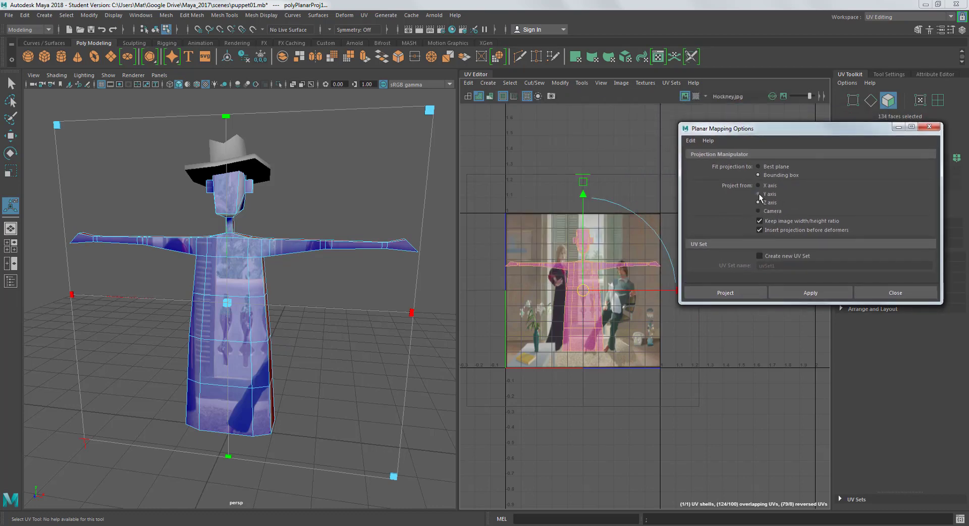
left_click(807, 295)
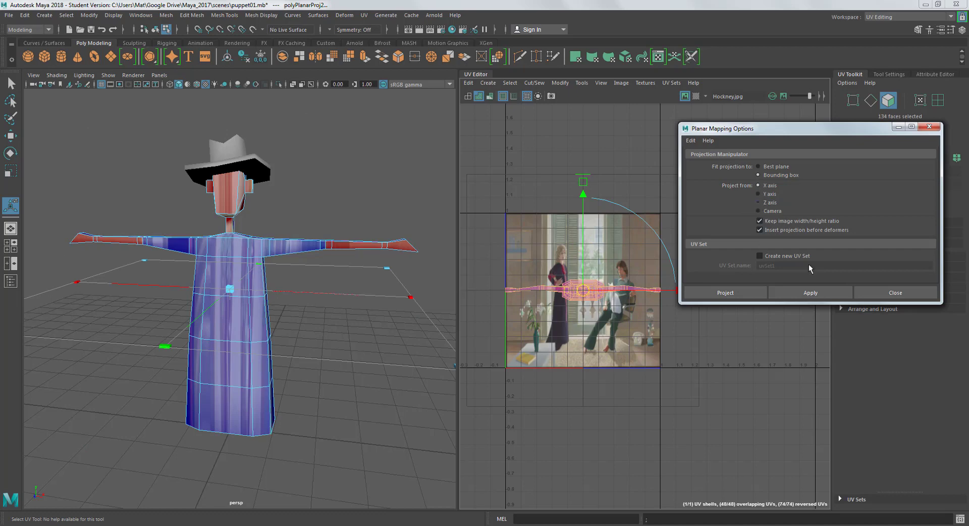
left_click(807, 293)
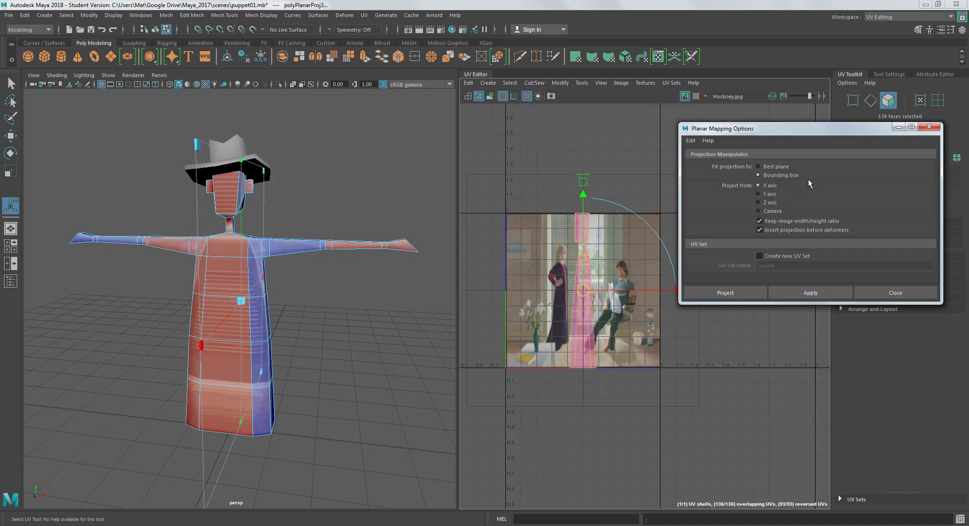
left_click(799, 292)
left_click(758, 211)
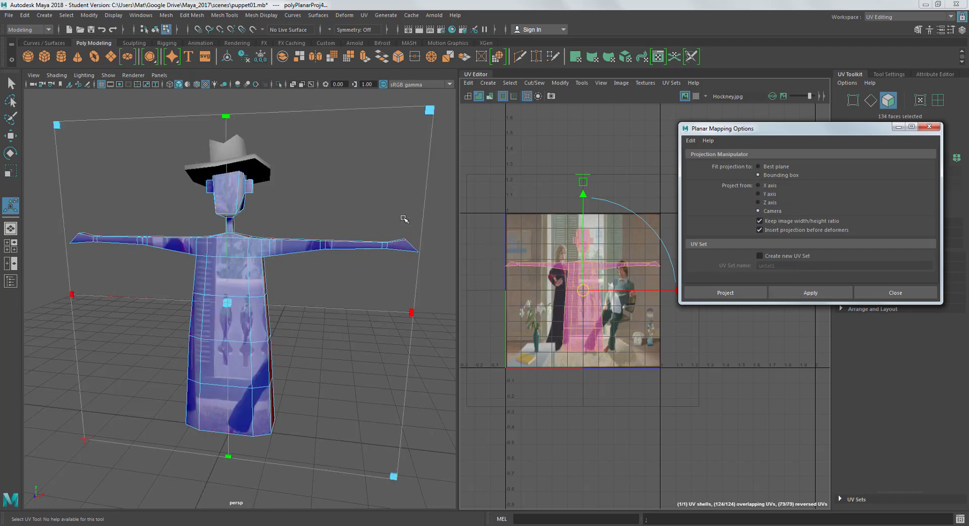
left_click_drag(336, 191, 308, 191, "alt")
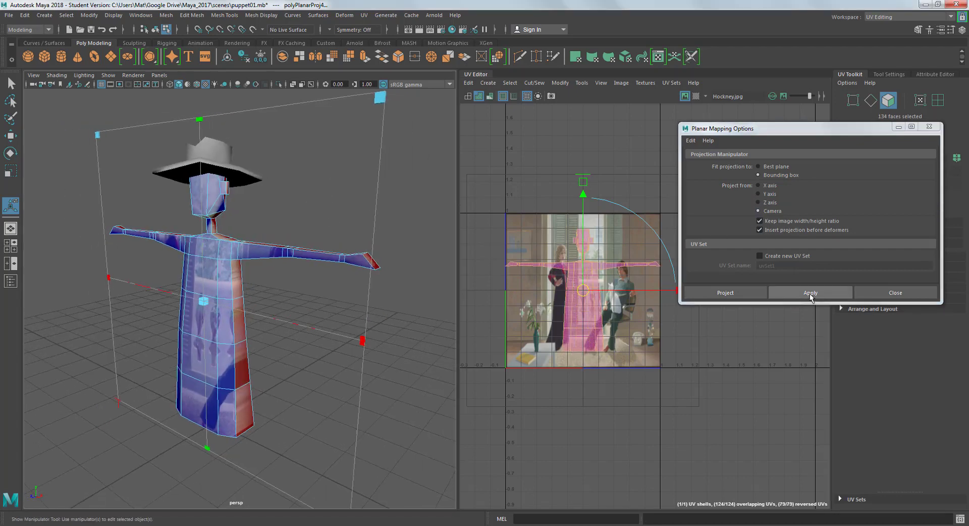
left_click(810, 293)
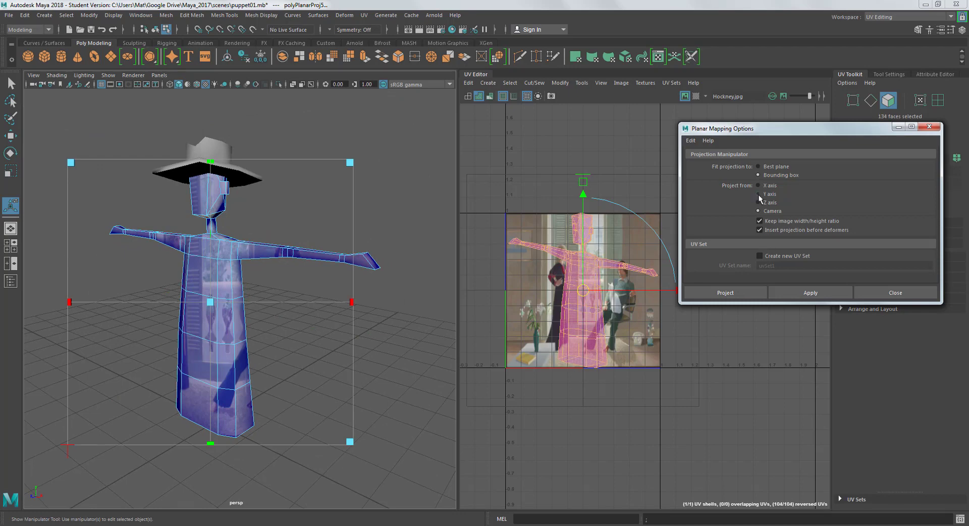
Step: Reapply the planar projection from the Z axis and close the mapping options
left_click(820, 293)
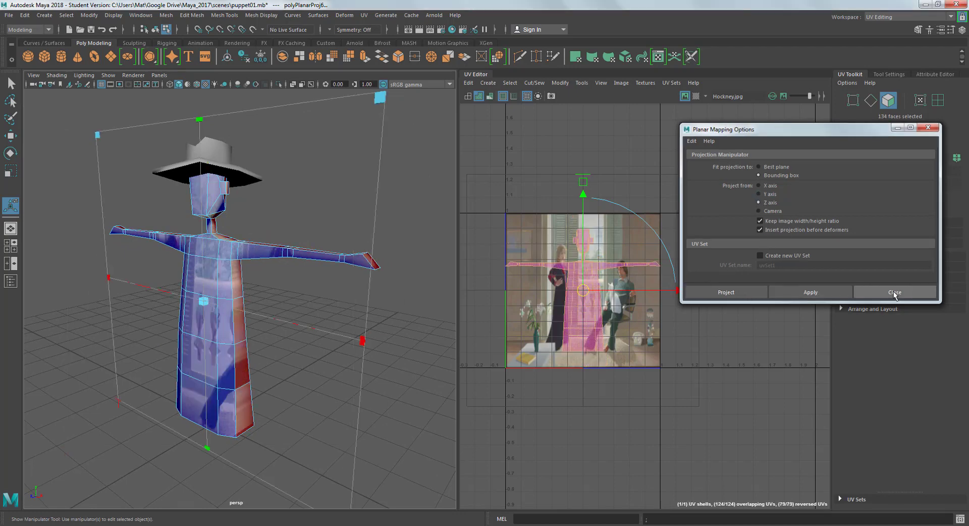
left_click(894, 292)
left_click_drag(286, 243, 324, 205, "alt")
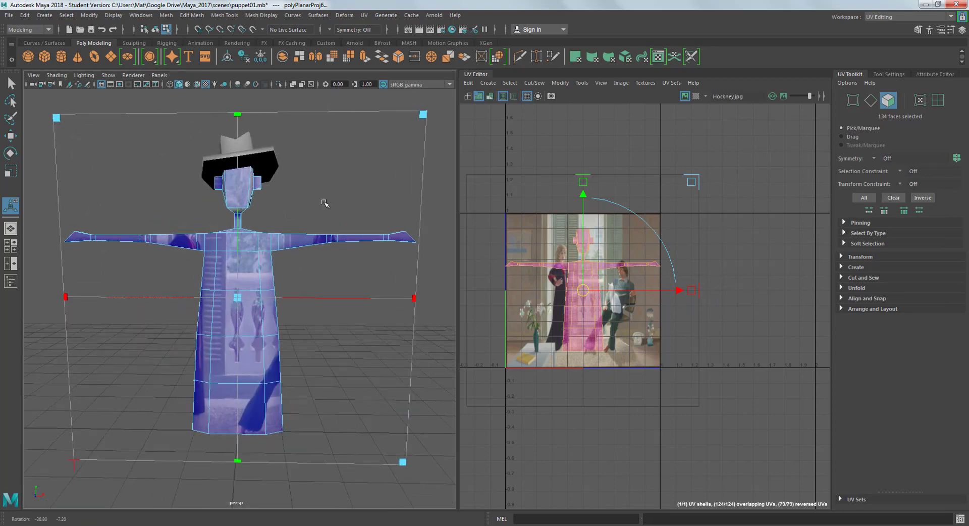
Step: Scale the projected UV shell down slightly and move it over the seated figure in the Hockney.jpg image
scroll(639, 264, "up", 2)
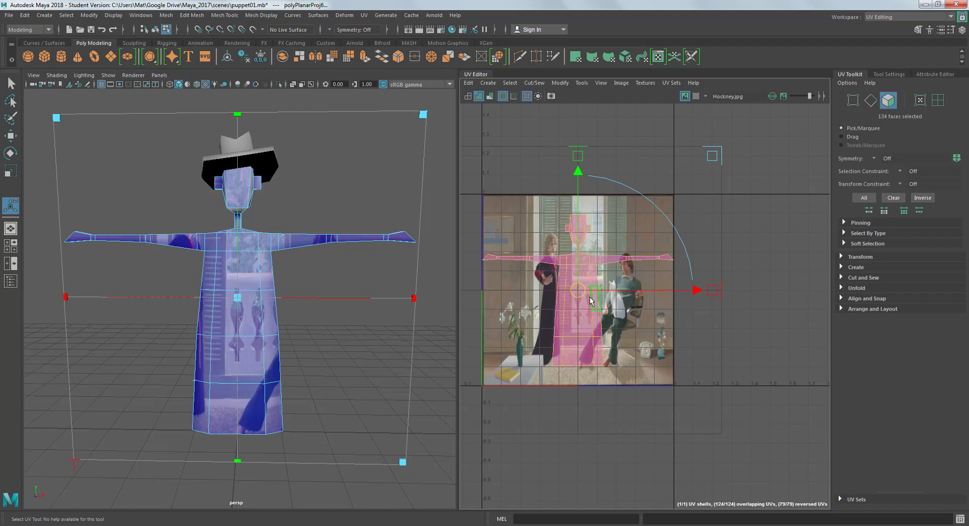
left_click_drag(712, 156, 693, 169)
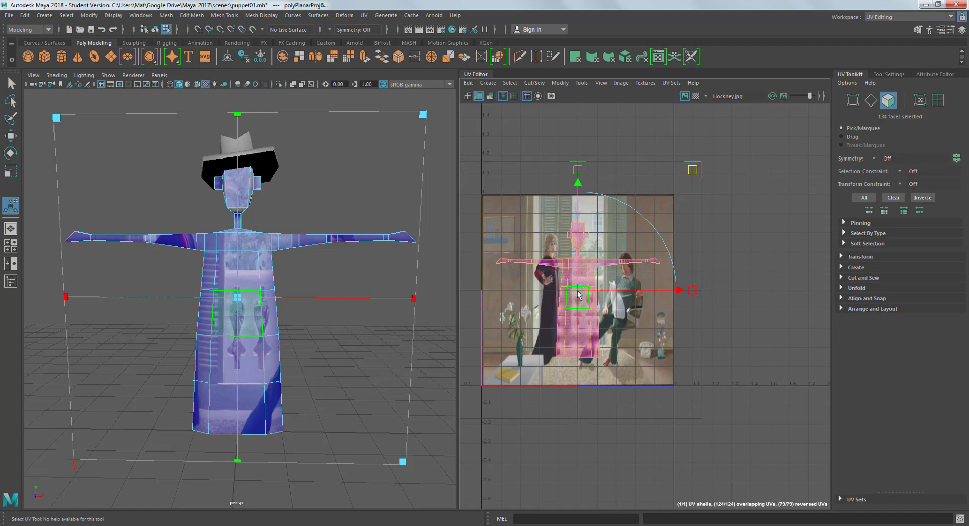
left_click_drag(578, 295, 613, 275)
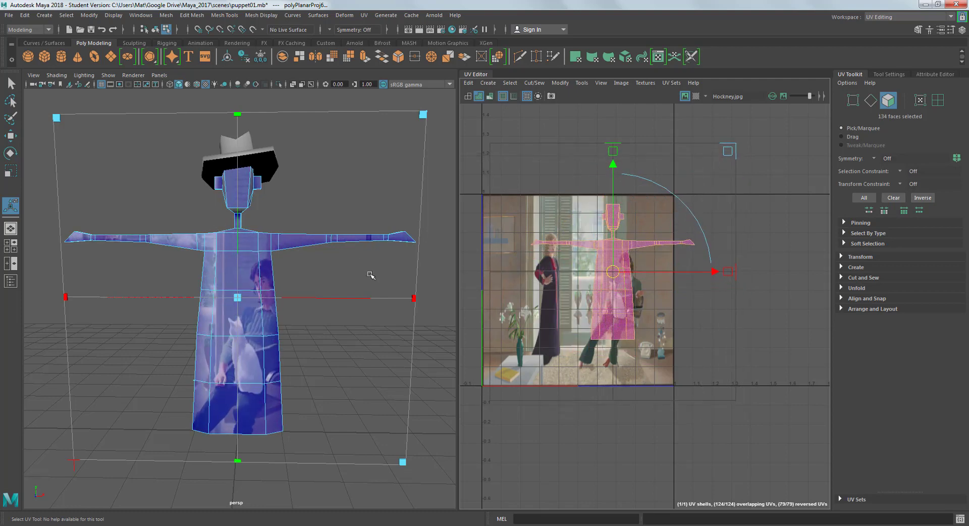
Step: Clear the selection and examine how the projected image falls on the puppet's side, back and front
left_click(423, 286)
left_click_drag(407, 277, 270, 241, "alt")
scroll(349, 257, "up", 5)
mouse_move(144, 230)
left_mouse_down("alt")
mouse_move(198, 248)
mouse_move(162, 230)
left_mouse_up("alt")
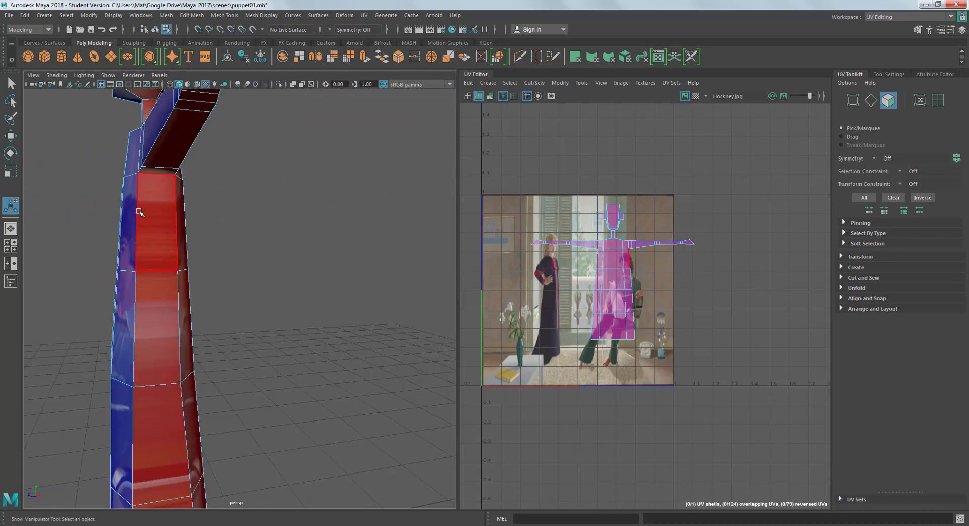
left_click_drag(212, 280, 169, 263, "alt")
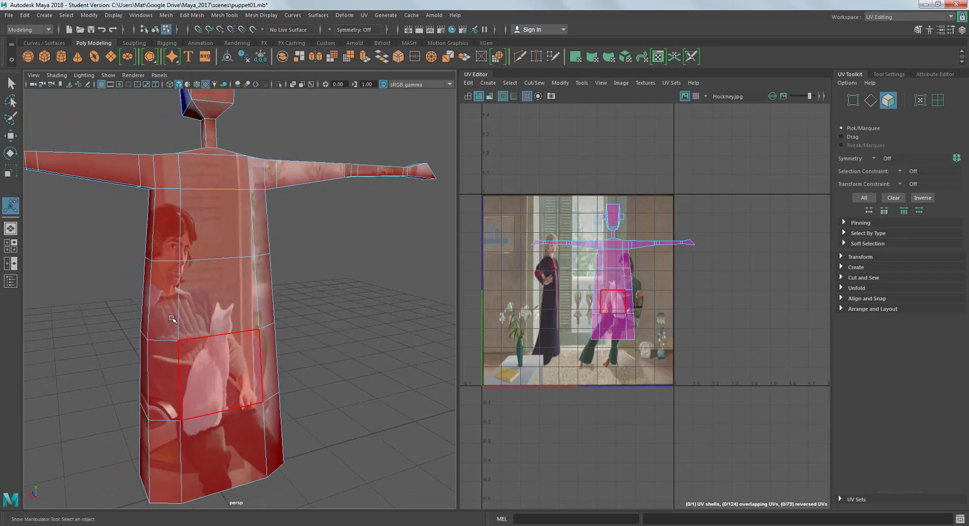
left_click_drag(171, 317, 336, 312, "alt")
right_click_drag(336, 311, 318, 268, "alt")
left_click_drag(318, 268, 328, 268, "alt")
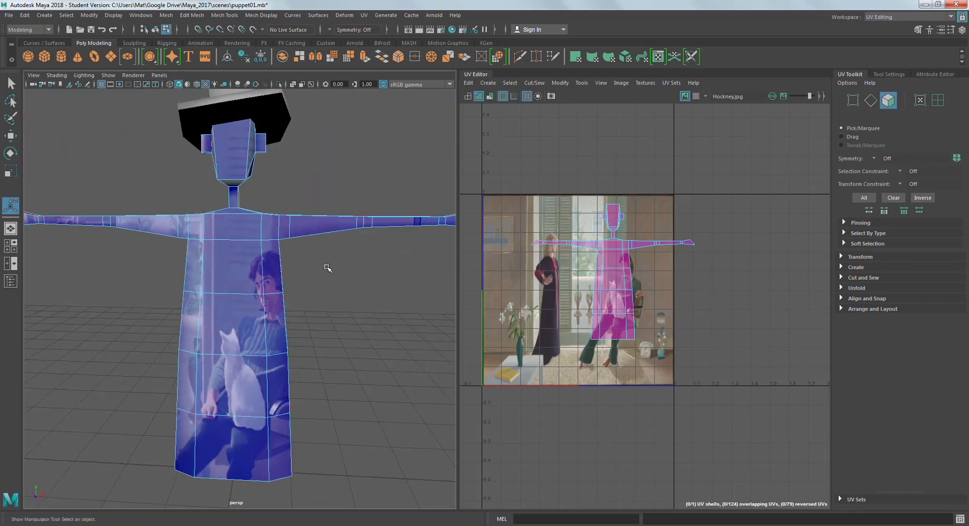
right_click_drag(328, 268, 327, 255, "alt")
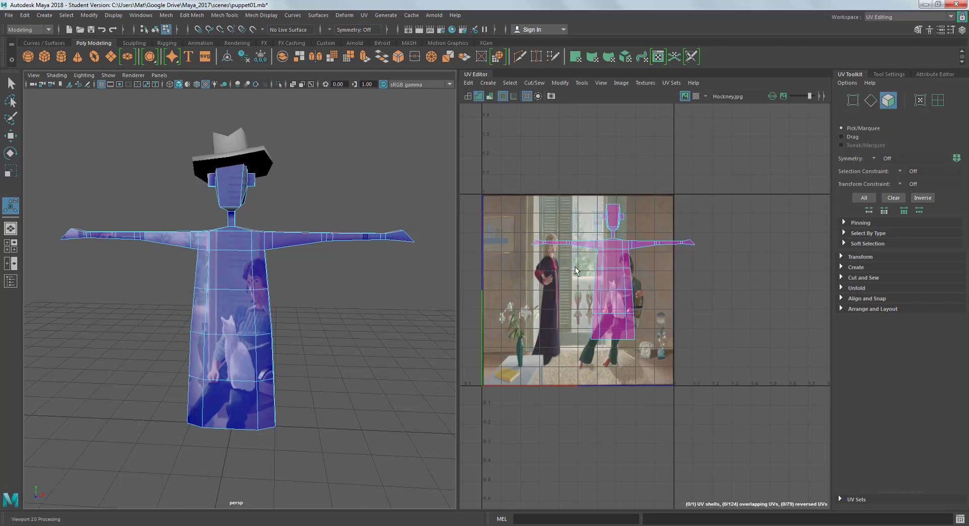
Step: Select all UVs of the body shell and move them into the empty space beside the Hockney.jpg image
key("w")
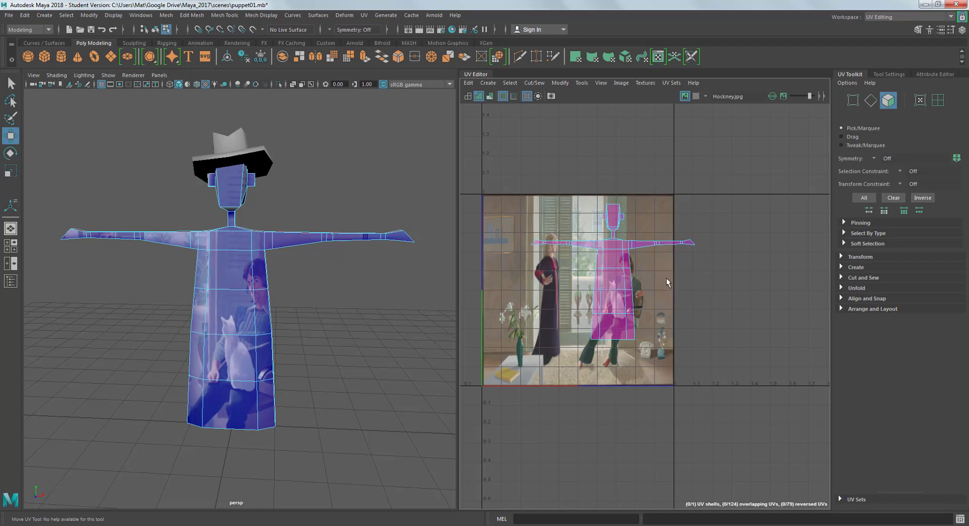
scroll(666, 280, "up", 2)
scroll(666, 280, "down", 1)
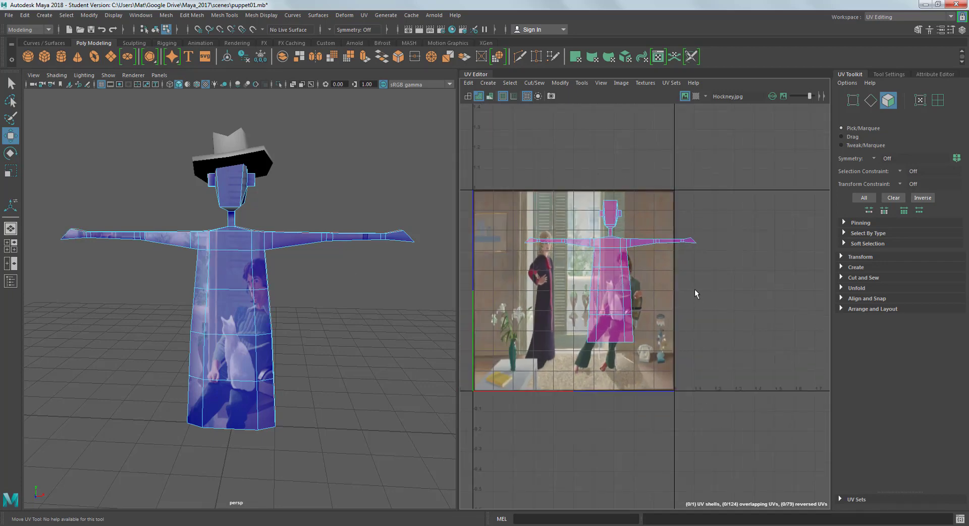
right_click(614, 271)
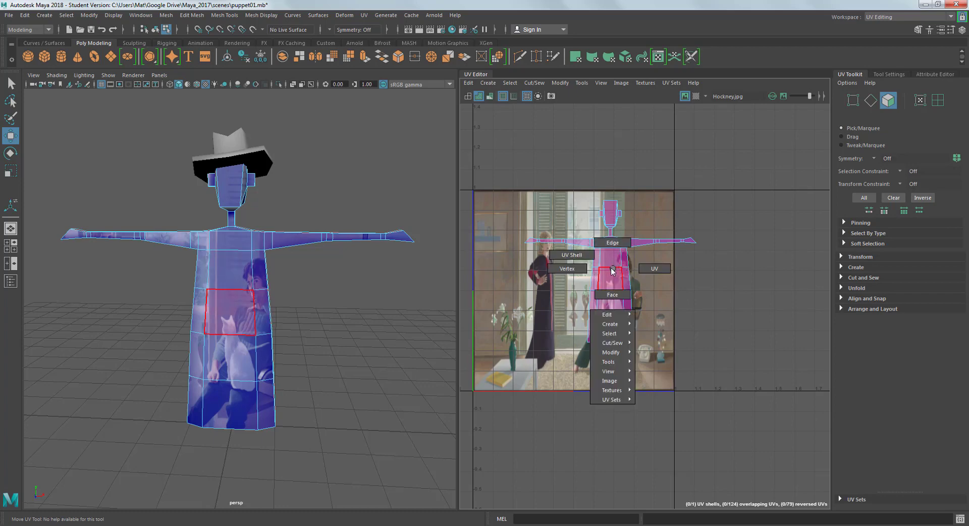
left_click(644, 265)
left_click_drag(498, 153, 783, 405)
left_click_drag(612, 283, 769, 259)
scroll(571, 322, "down", 1)
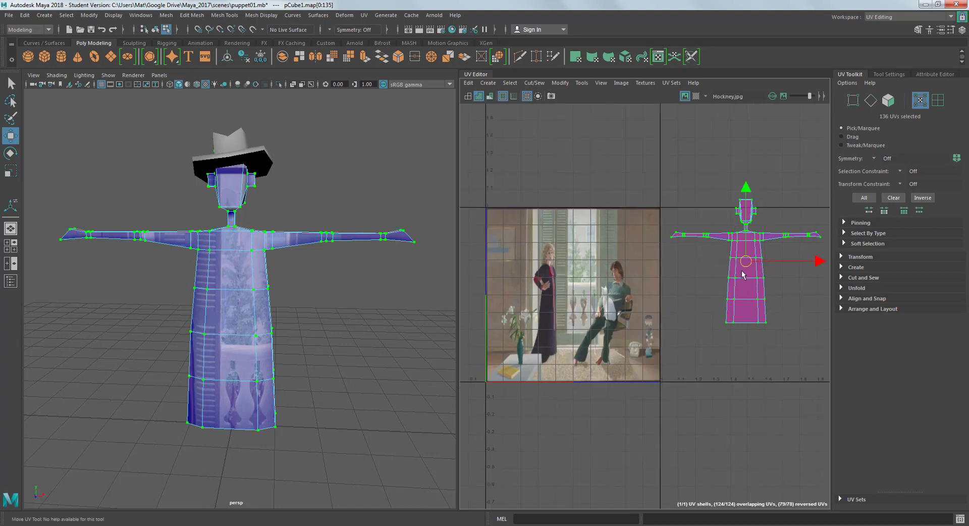
Step: Frame the UV shell and select only the puppet's torso and robe faces, excluding the arms and neck
scroll(419, 326, "up", 2)
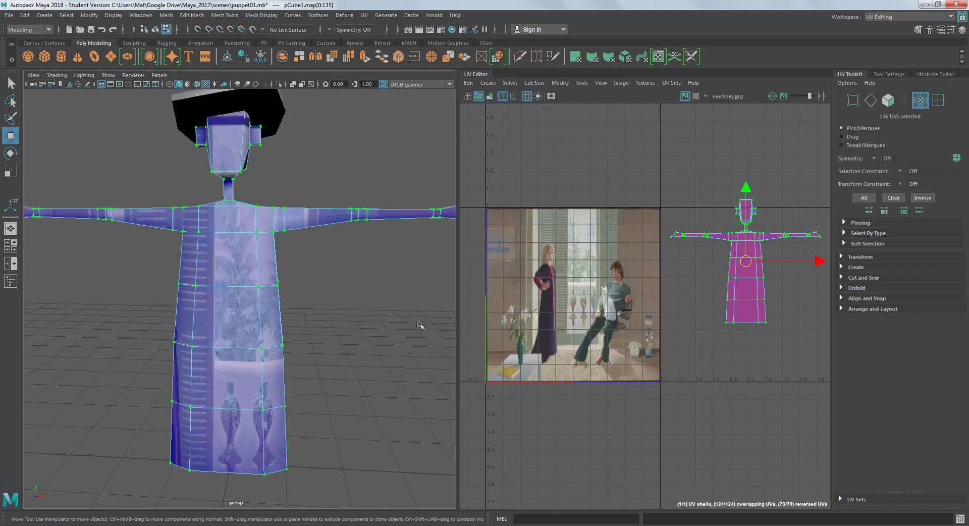
key("f")
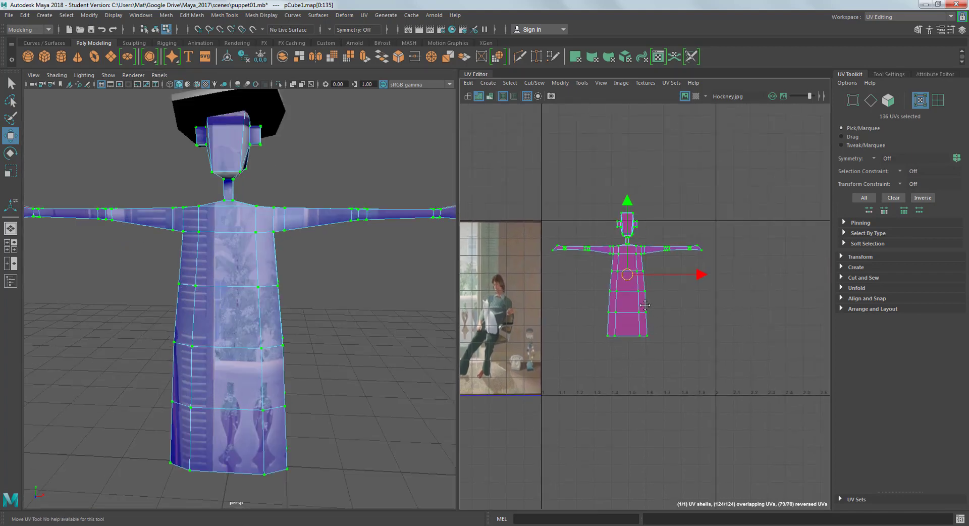
left_click(342, 287)
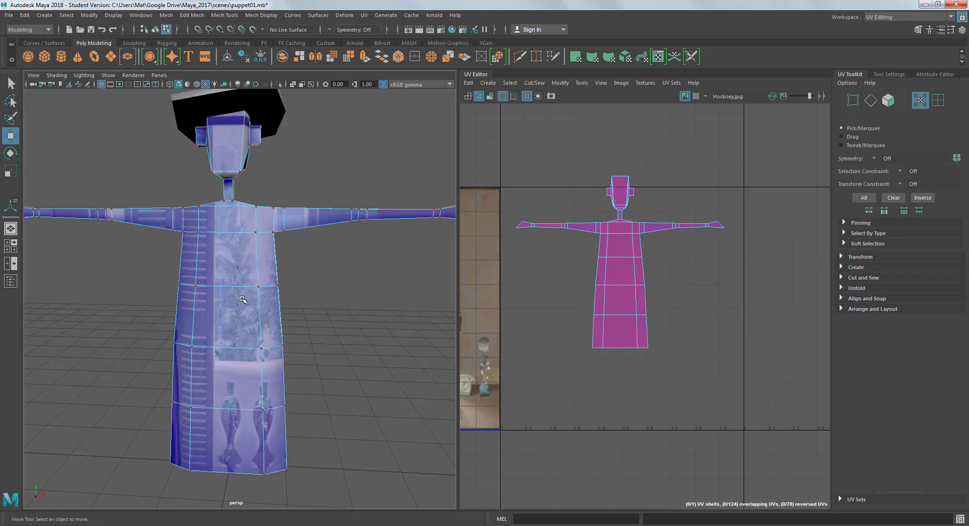
right_click_drag(241, 299, 242, 290)
left_click_drag(152, 194, 333, 489)
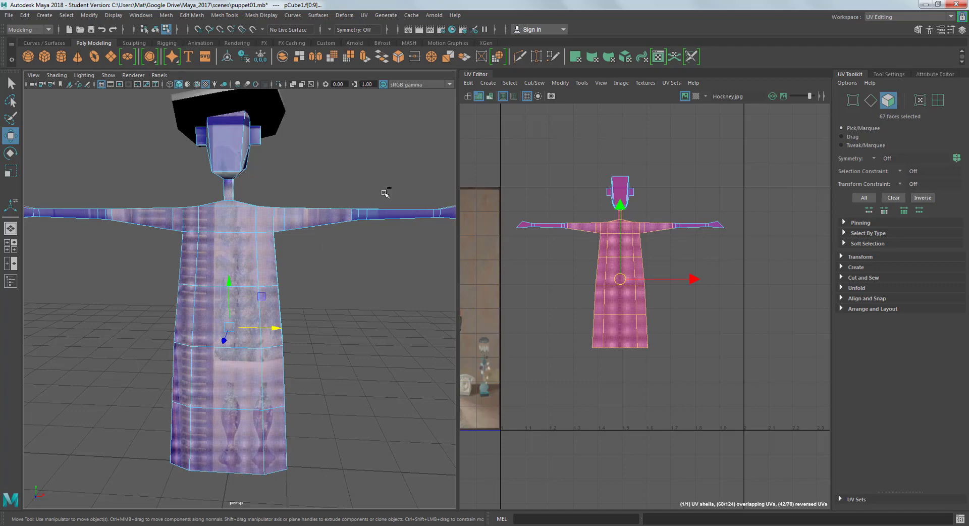
left_click_drag(403, 173, 280, 250, "ctrl")
left_click_drag(62, 192, 184, 255, "ctrl")
left_click_drag(231, 184, 279, 199, "ctrl")
Step: Check the torso face selection from an angled view in wireframe, shaded and textured display
mouse_move(372, 287)
left_mouse_down("alt")
mouse_move(281, 288)
mouse_move(377, 291)
mouse_move(374, 274)
mouse_move(310, 264)
mouse_move(257, 297)
mouse_move(218, 301)
mouse_move(356, 288)
mouse_move(230, 289)
mouse_move(361, 284)
left_mouse_up("alt")
key("4")
middle_click_drag(361, 285, 351, 259, "alt")
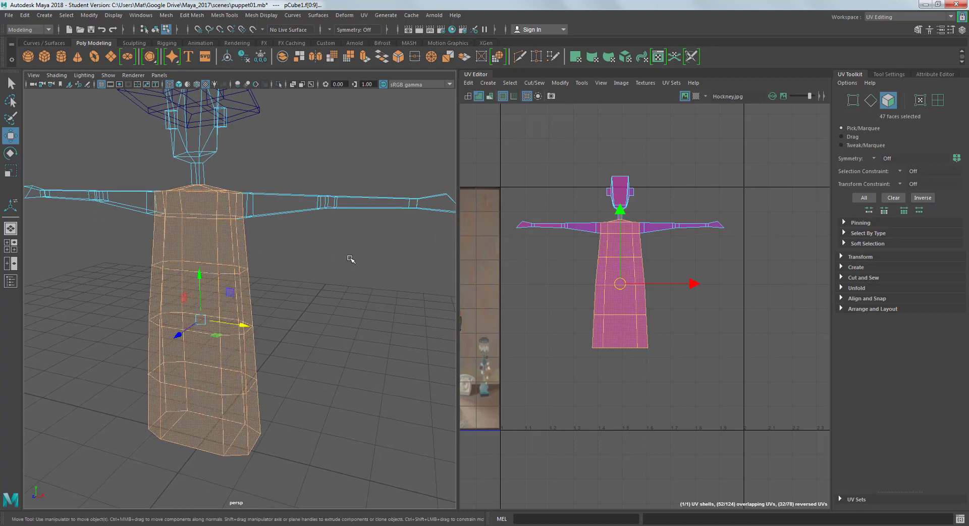
key("5")
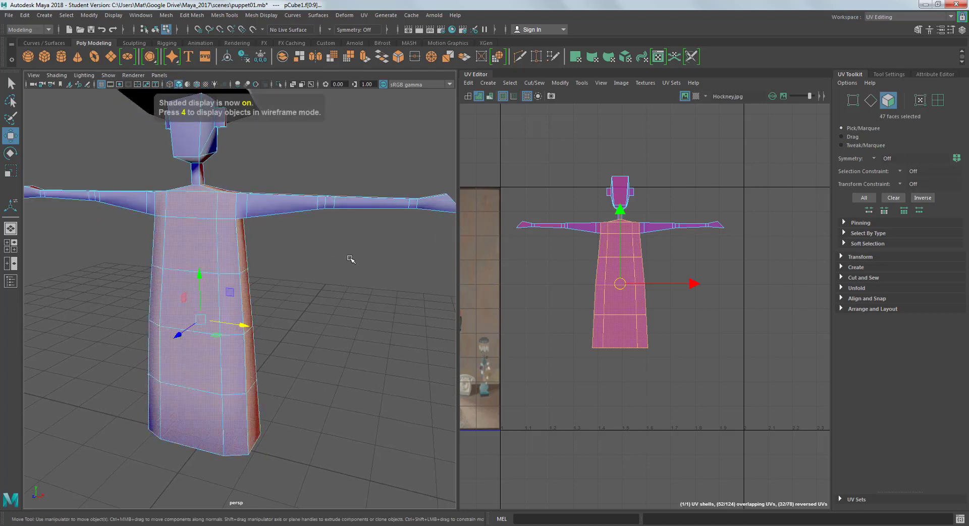
key("6")
Step: Apply a planar UV projection to the selected torso and robe faces
scroll(663, 256, "down", 3)
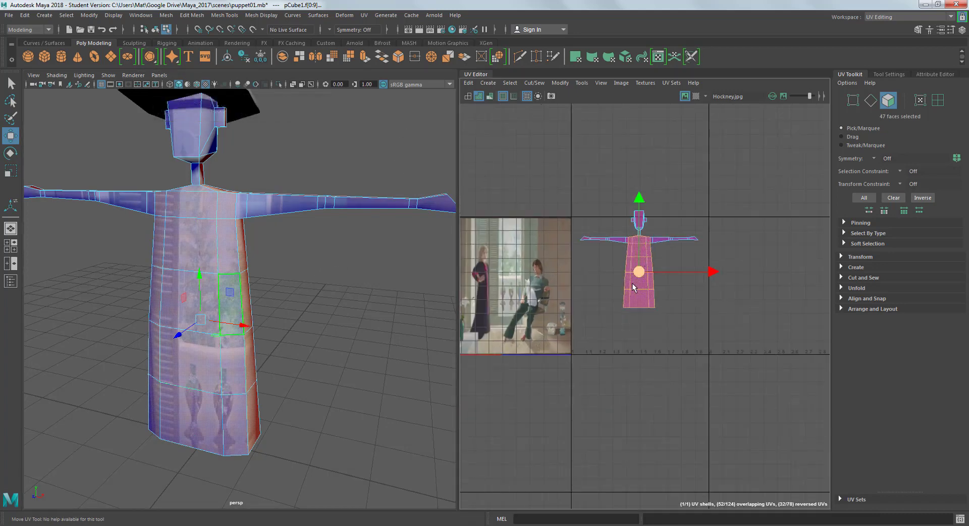
left_click(487, 83)
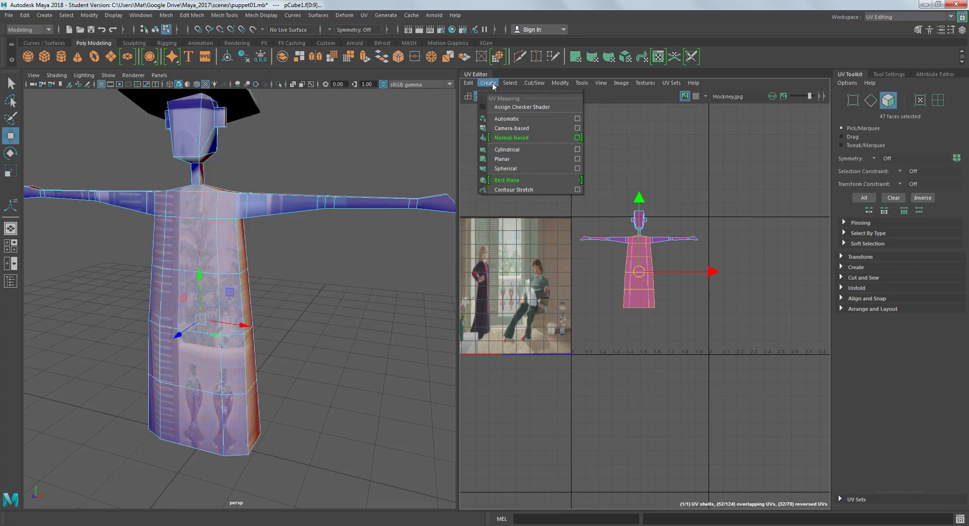
left_click(518, 158)
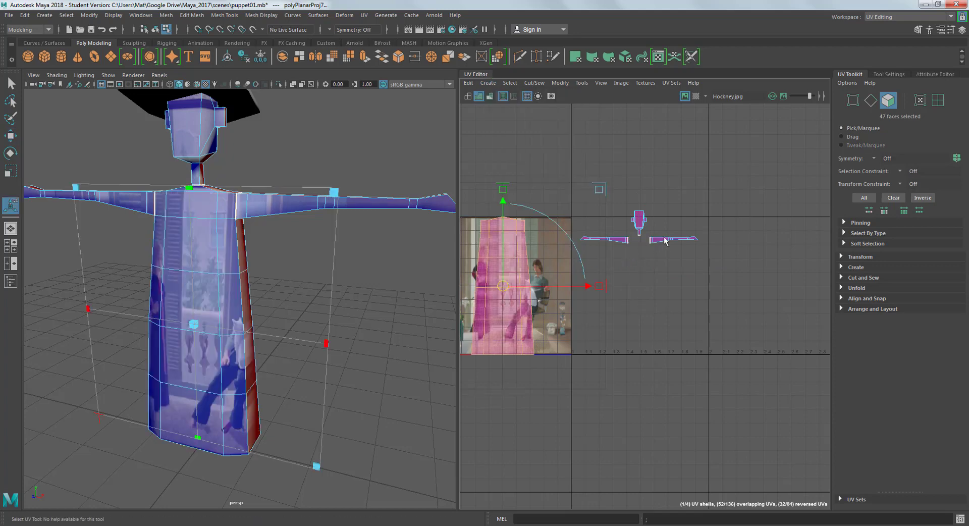
scroll(691, 240, "down", 1)
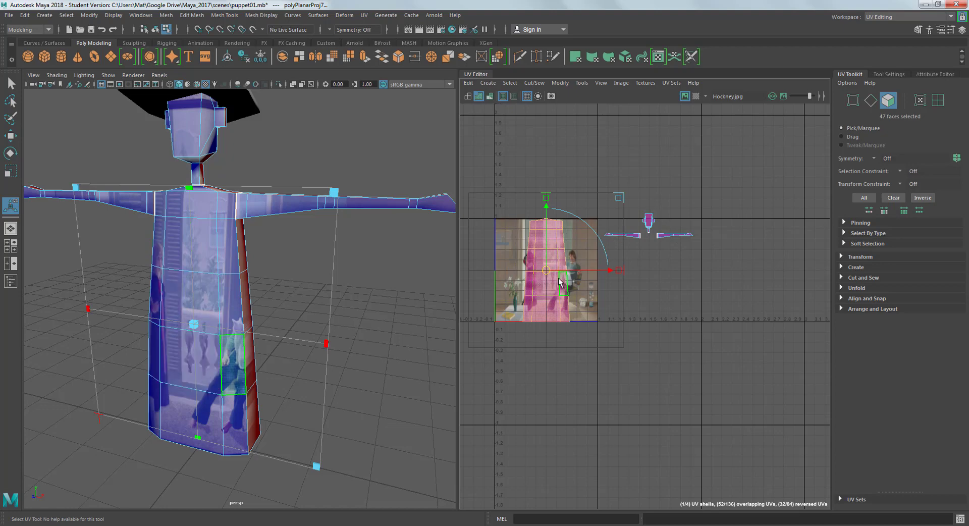
scroll(540, 258, "up", 2)
scroll(551, 255, "down", 1)
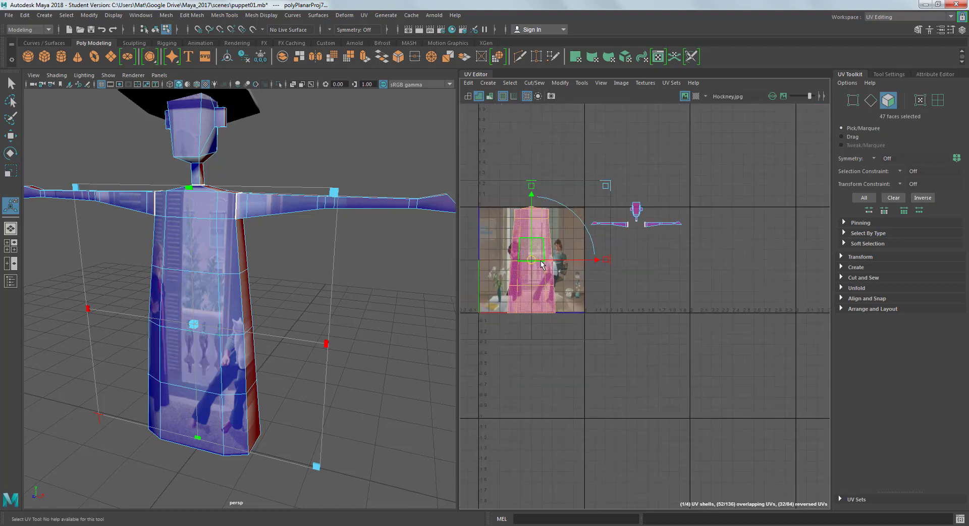
Step: Move the newly projected torso shell into the empty space below the Hockney.jpg image
left_click_drag(531, 259, 572, 392)
scroll(644, 317, "up", 3)
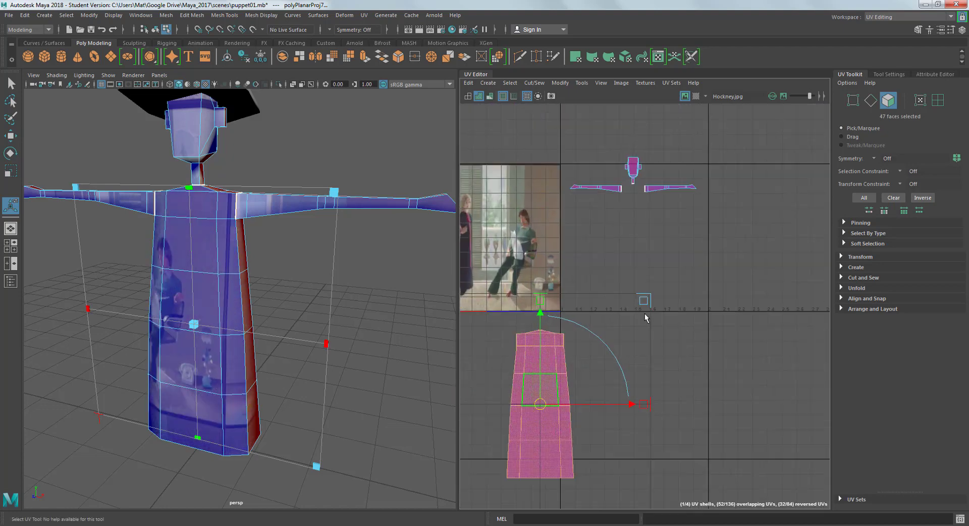
middle_click_drag(669, 218, 781, 107, "alt")
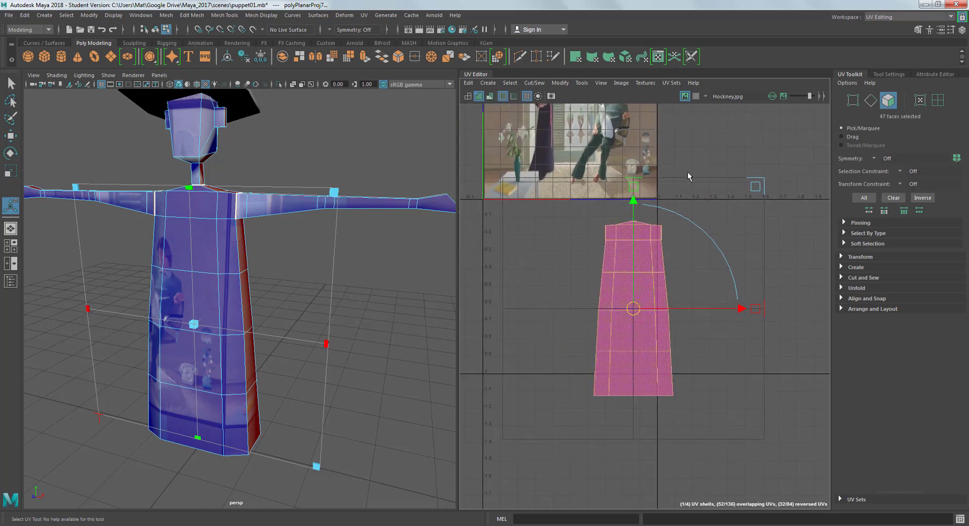
Step: Scale the torso shell down to about half its size and move it clear of the image again
key("r")
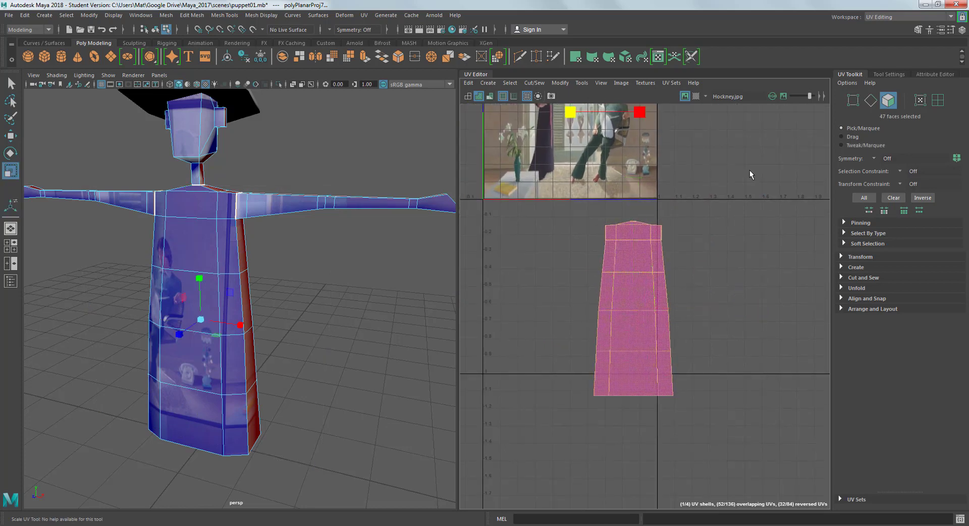
middle_click_drag(749, 170, 656, 167)
key("w")
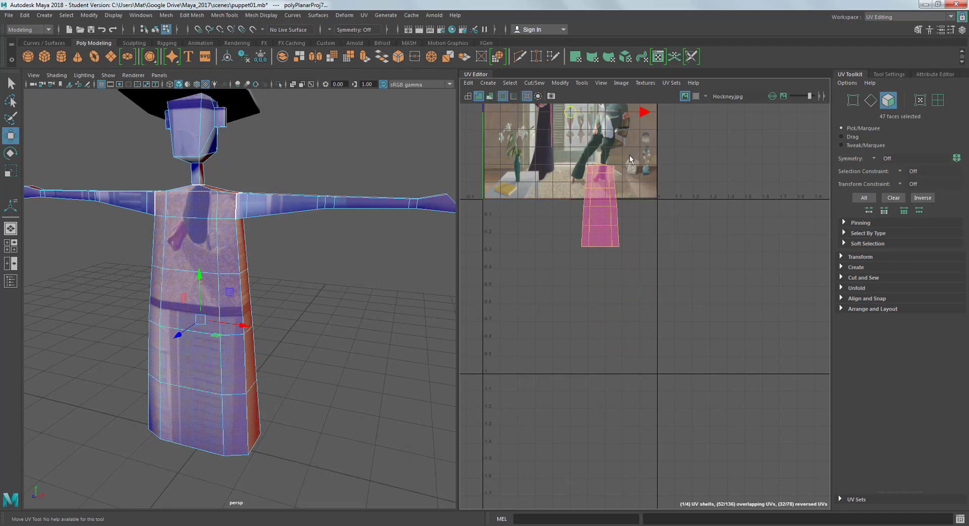
middle_click_drag(605, 148, 594, 228, "alt")
left_click_drag(560, 194, 603, 294)
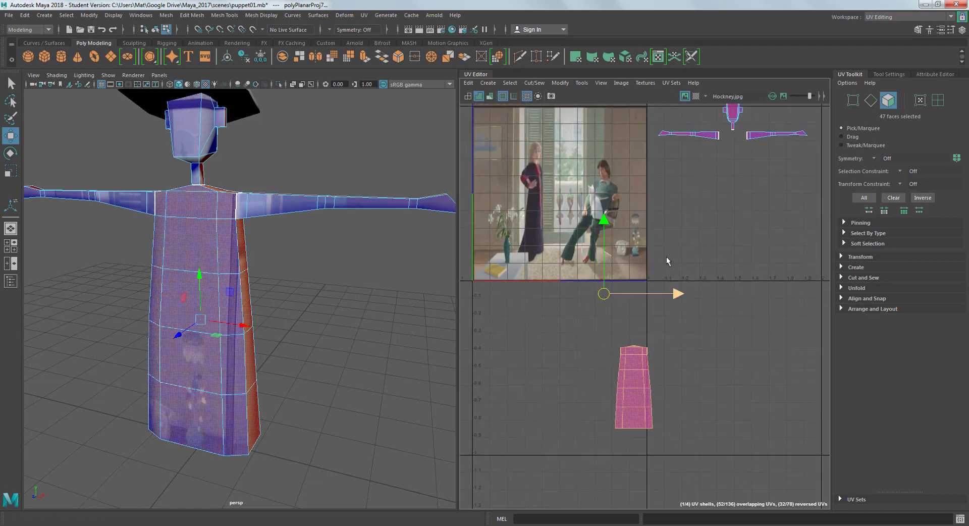
middle_click_drag(666, 256, 611, 166, "alt")
left_click_drag(544, 202, 530, 187)
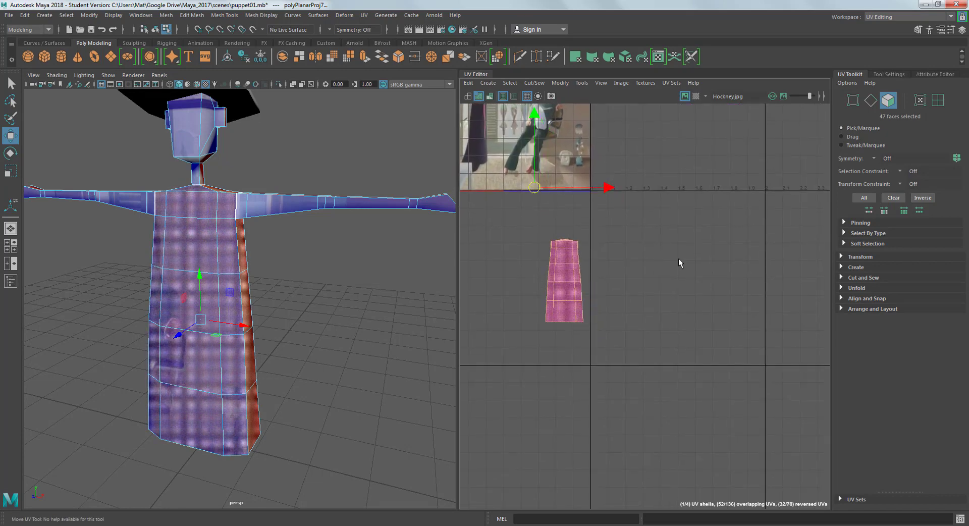
Step: Clear the selection and select the row of faces across the shoulders on the puppet's back
left_click(678, 259)
scroll(639, 248, "up", 3)
middle_click_drag(620, 232, 689, 172, "alt")
left_click_drag(286, 255, 122, 270, "alt")
scroll(197, 229, "up", 3)
scroll(228, 217, "down", 1)
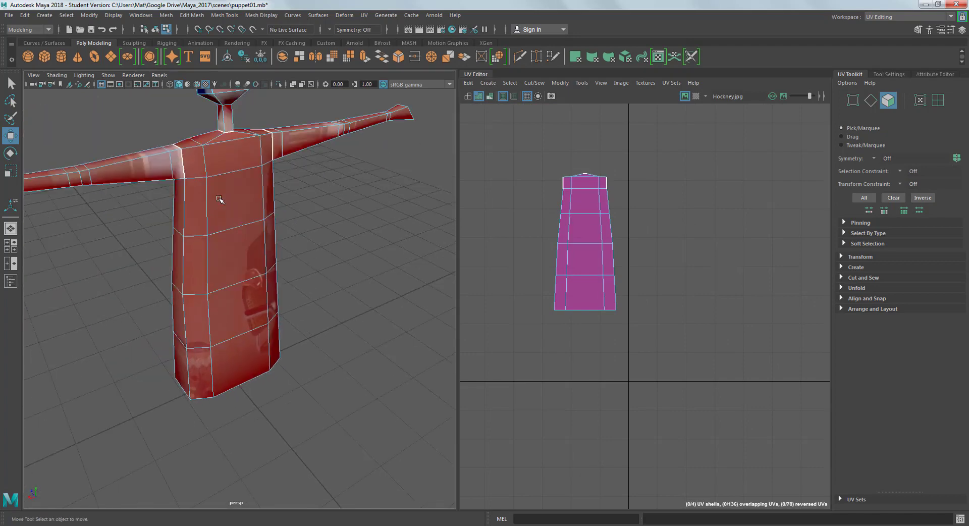
left_click(197, 169)
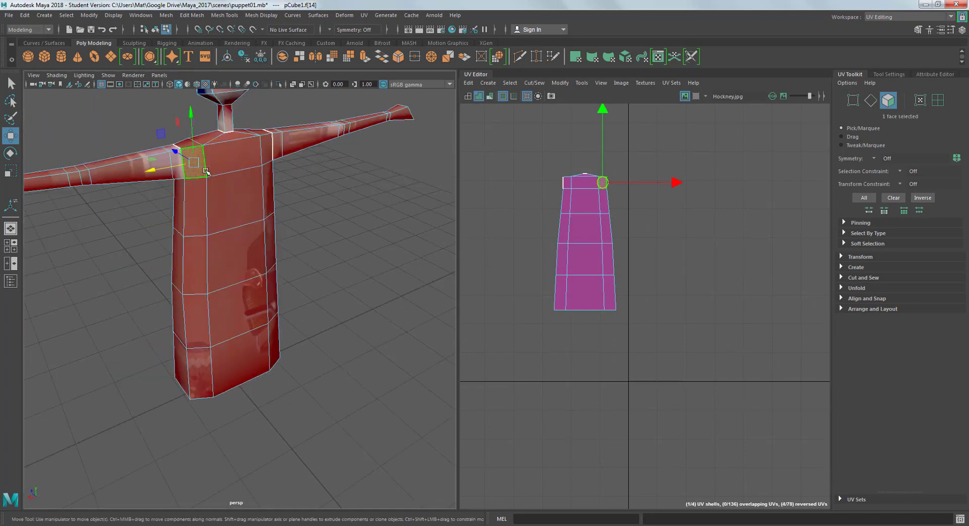
key("q")
left_click(233, 140, "shift")
left_click(248, 148, "shift")
left_click(266, 151, "shift")
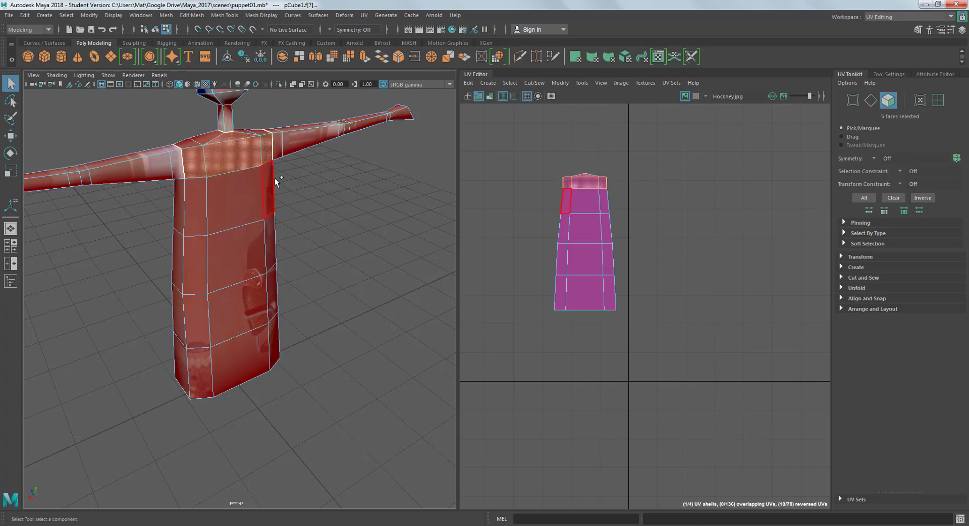
Step: Add the remaining back faces of the torso and robe down to the hem to the selection
left_click(201, 199, "shift")
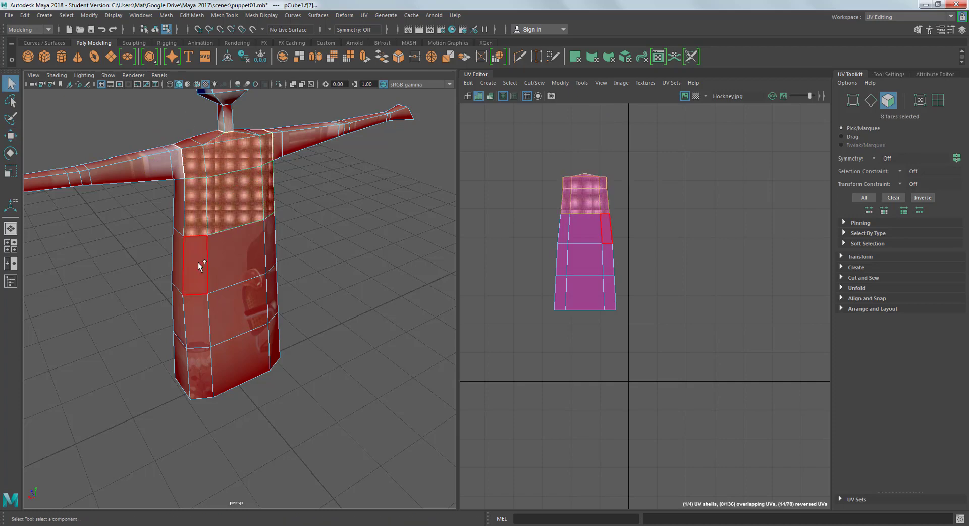
left_click(198, 262, "shift")
left_click(253, 251, "shift")
left_click(269, 240, "shift")
left_click(268, 288, "shift")
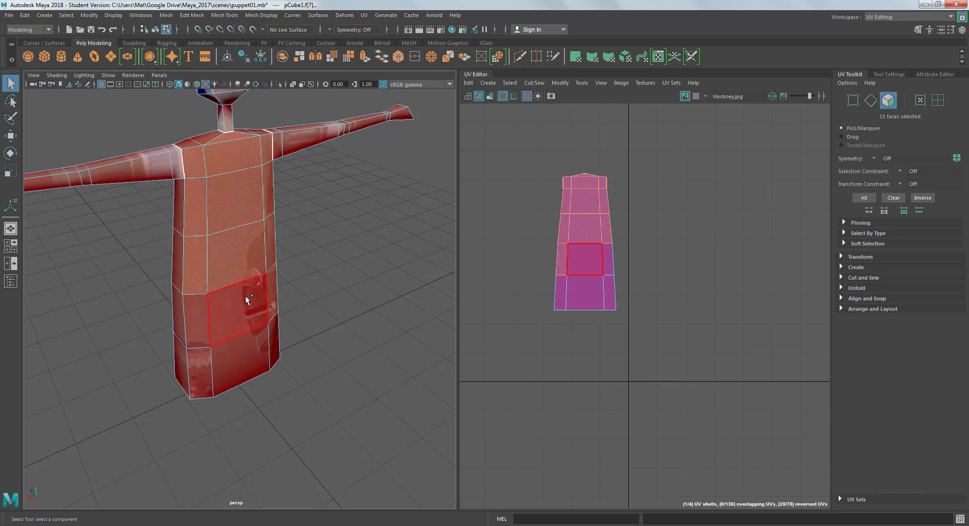
left_click(245, 298, "shift")
left_click(192, 318, "shift")
left_click(198, 359, "shift")
left_click(243, 354, "shift")
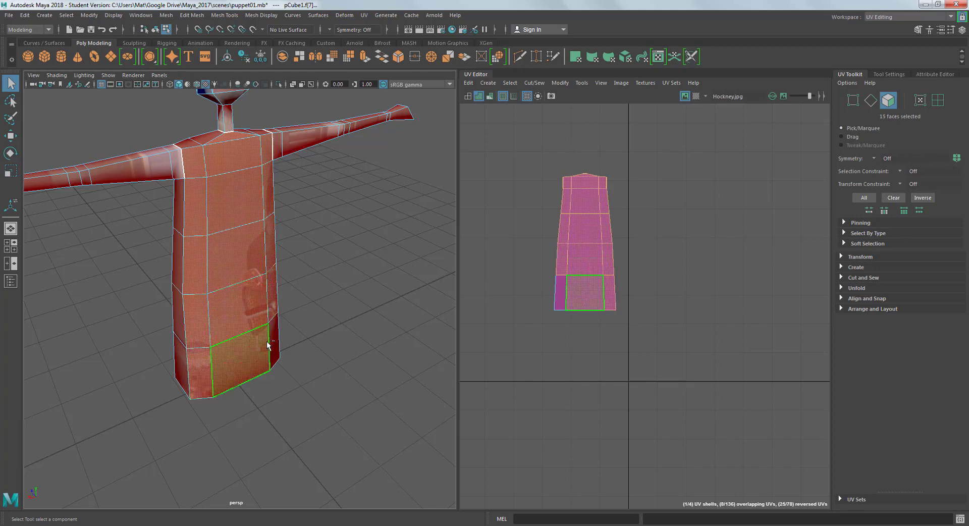
left_click(276, 338, "shift")
Step: Check in wireframe from several angles that only the torso's back faces are selected, and restore the textured display
left_click_drag(345, 161, 316, 224, "alt")
key("4")
left_click(316, 224, "ctrl")
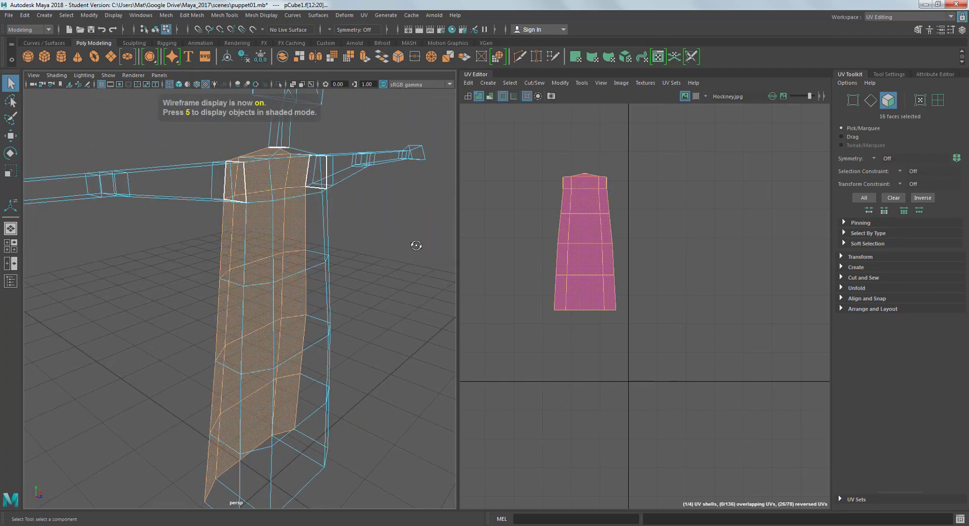
left_click_drag(413, 242, 313, 193, "alt")
scroll(312, 190, "up", 5)
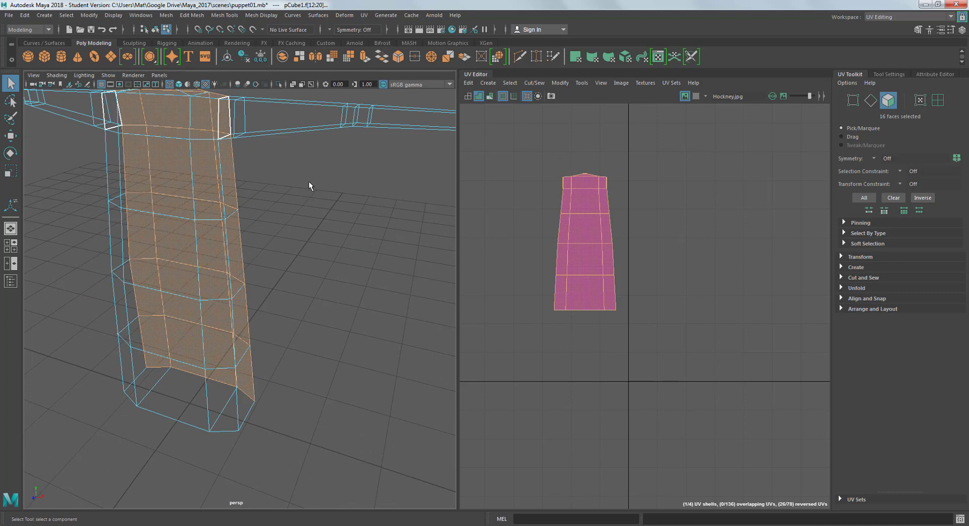
middle_click_drag(307, 165, 325, 215, "alt")
left_click_drag(324, 215, 280, 202, "alt")
scroll(337, 214, "down", 2)
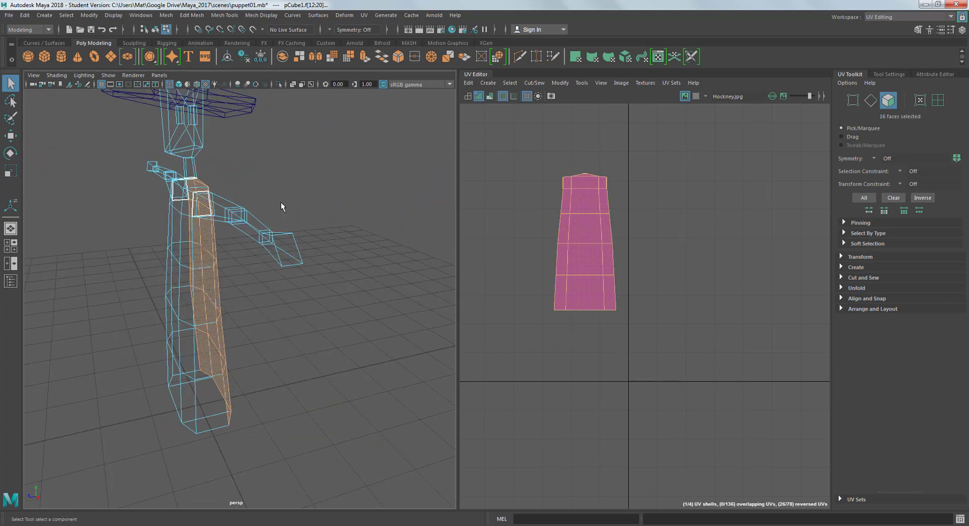
key("6")
Step: Apply a planar UV projection to the selected back faces of the torso
scroll(659, 229, "down", 5)
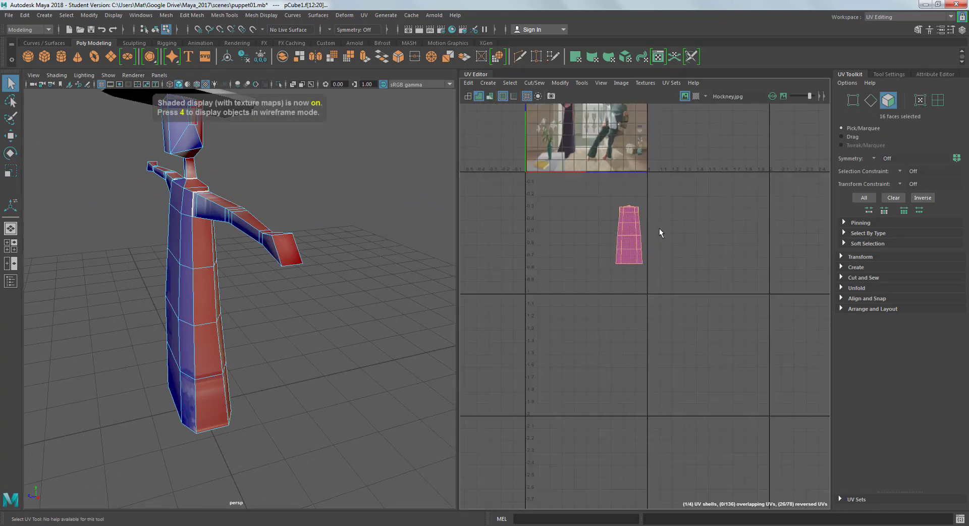
middle_click_drag(611, 172, 584, 304, "alt")
scroll(583, 305, "up", 5)
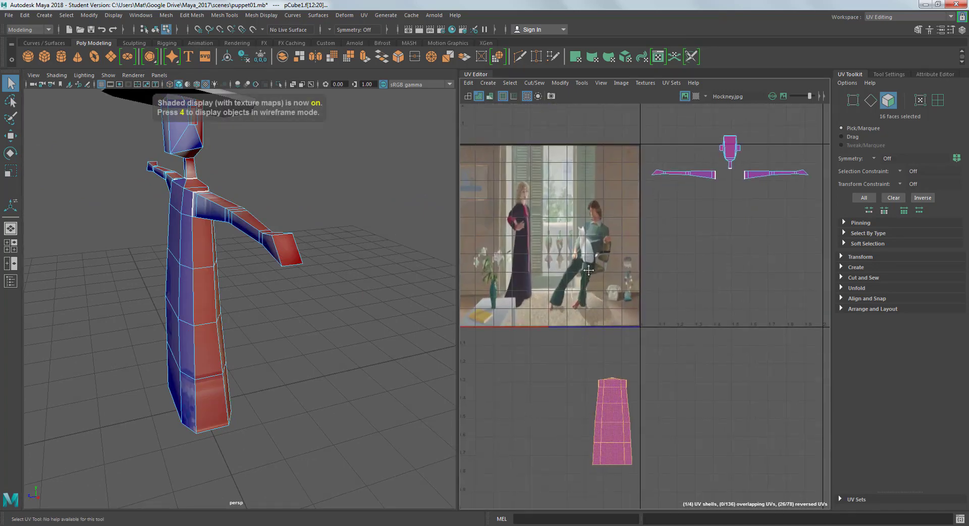
middle_click_drag(599, 414, 598, 383, "alt")
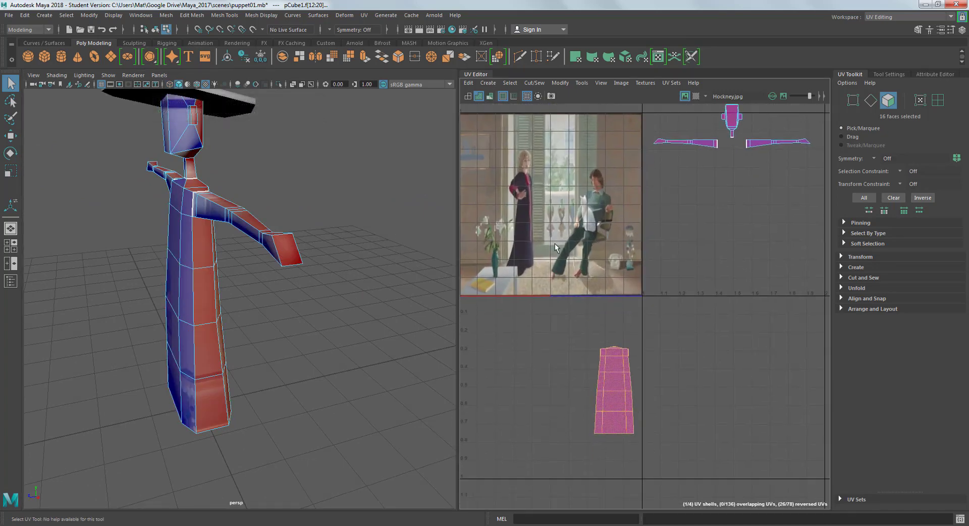
left_click(495, 83)
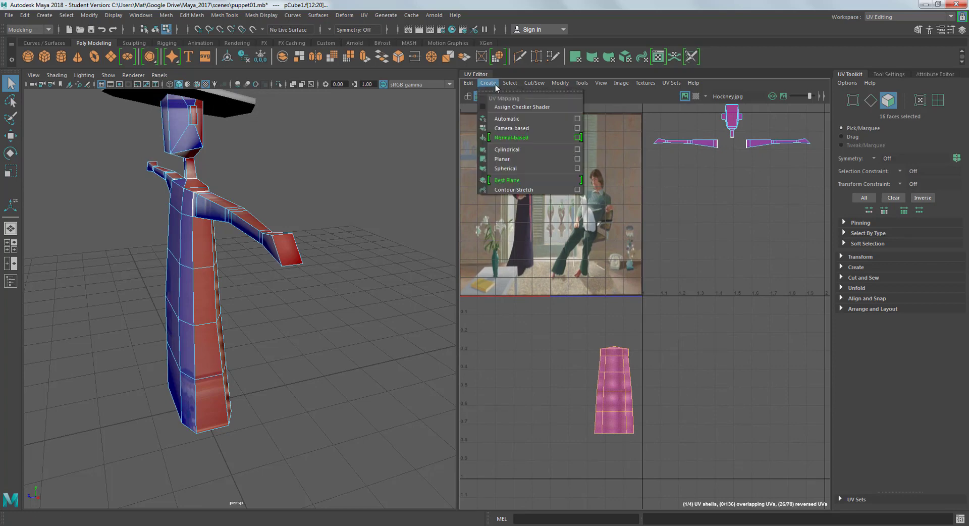
left_click(515, 159)
Step: Place the back torso shell below the image beside the front shell, scale it to nearly the same size, and deselect it
left_click_drag(551, 208, 531, 393)
left_click_drag(654, 277, 600, 331)
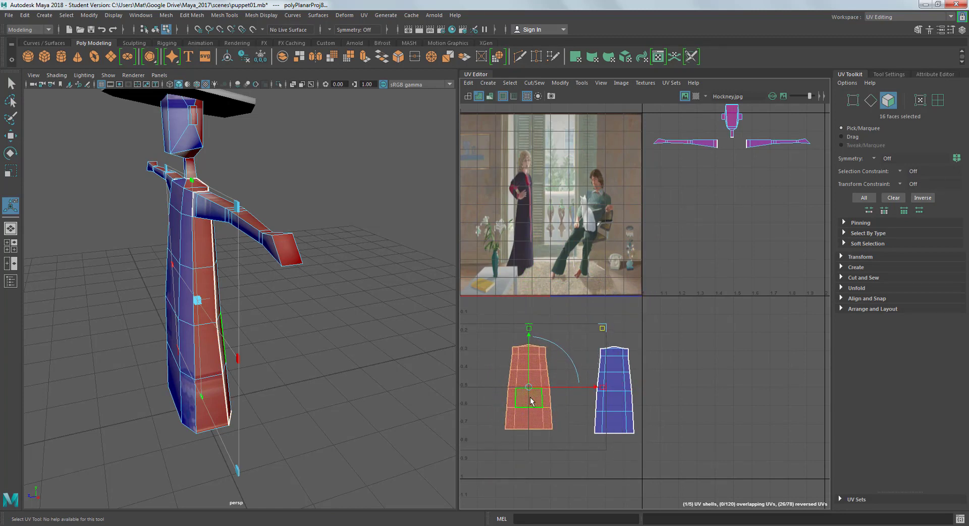
middle_click_drag(714, 295, 817, 184, "alt")
scroll(730, 223, "up", 5)
scroll(755, 192, "down", 4)
left_click(735, 243)
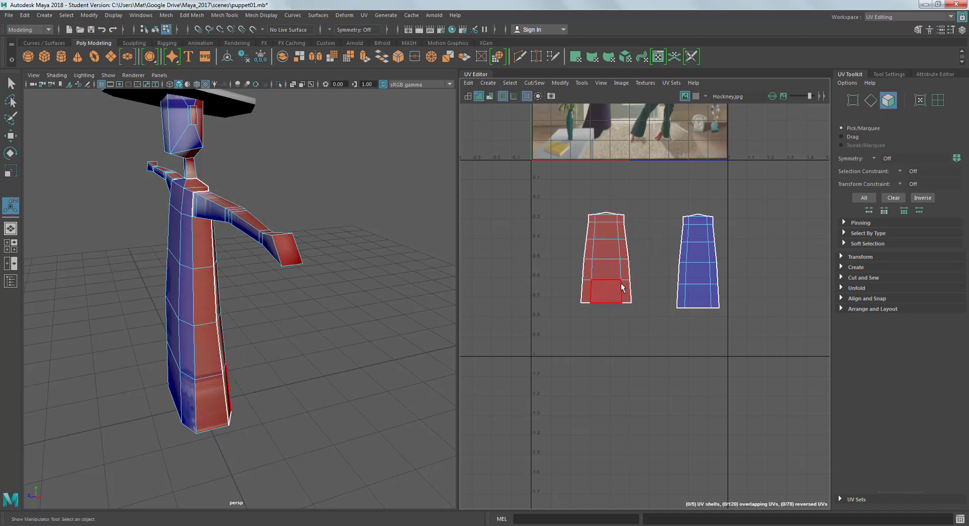
Step: Select all UVs of the reversed back torso shell and flip them in the U direction
left_click_drag(323, 252, 136, 240, "alt")
middle_click_drag(557, 278, 540, 337, "alt")
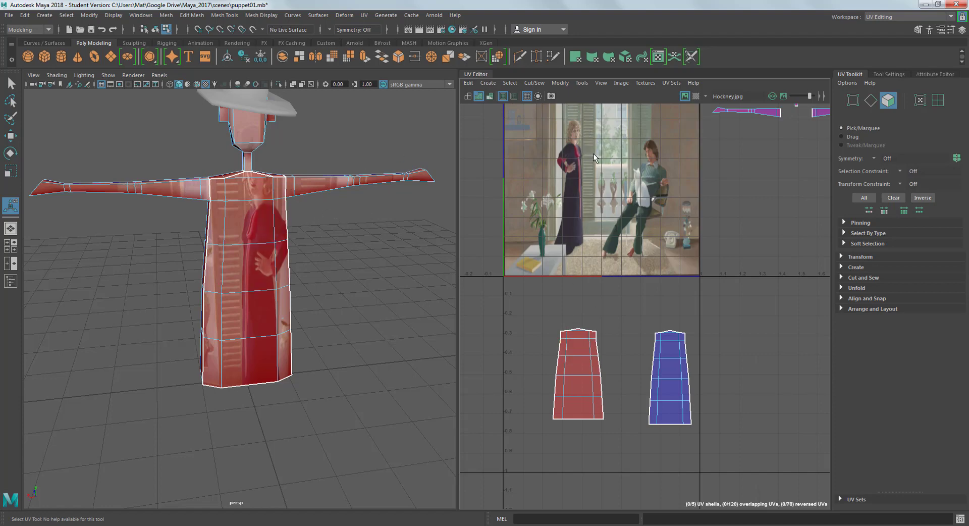
middle_click_drag(673, 347, 672, 264, "alt")
right_click_drag(578, 302, 571, 250)
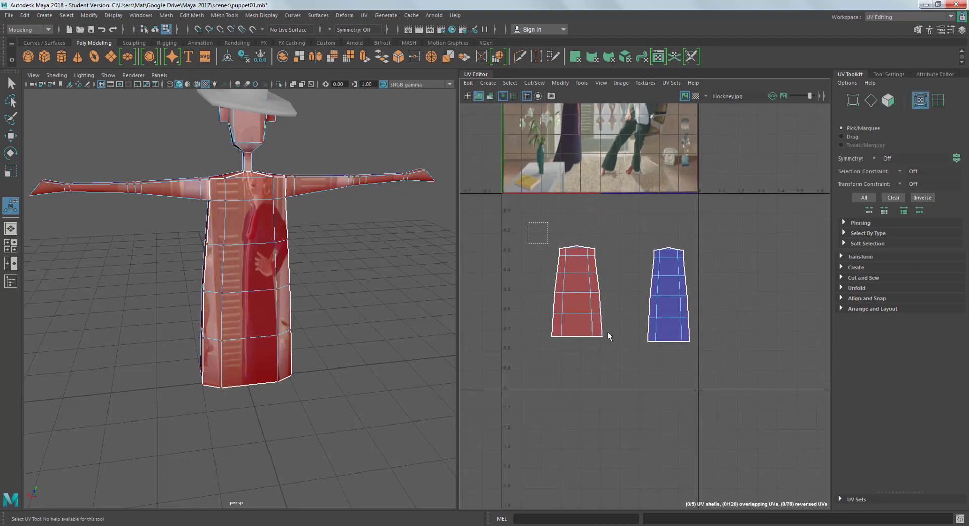
left_click_drag(608, 336, 614, 347)
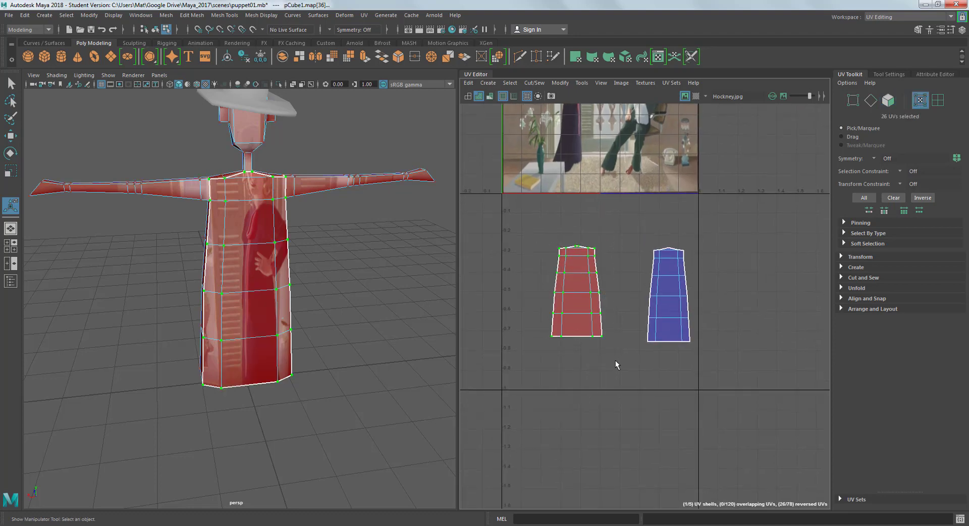
left_click(841, 257)
scroll(865, 307, "down", 3)
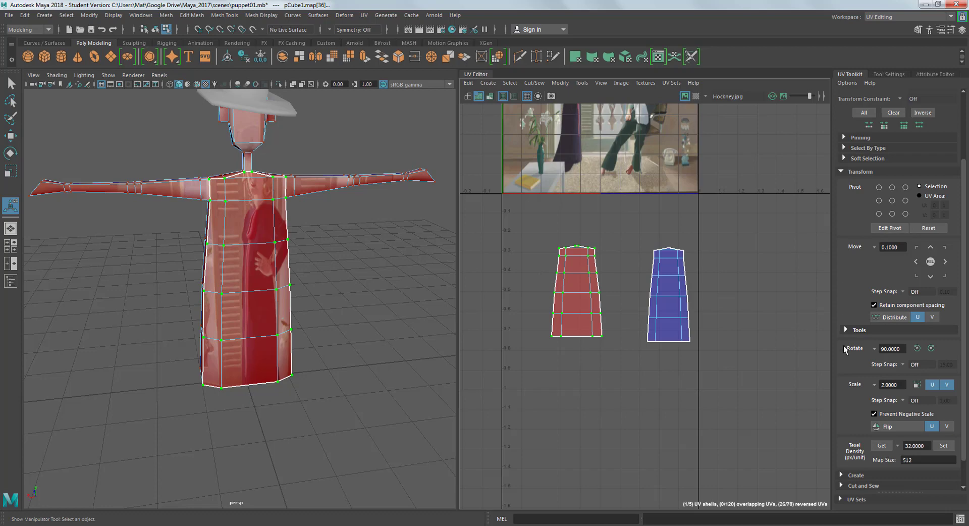
scroll(856, 413, "down", 1)
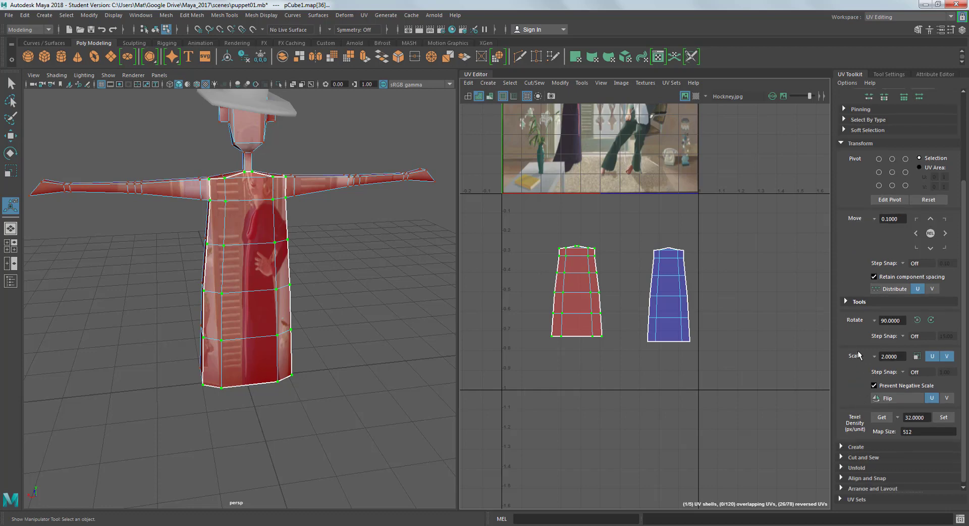
left_click(903, 395)
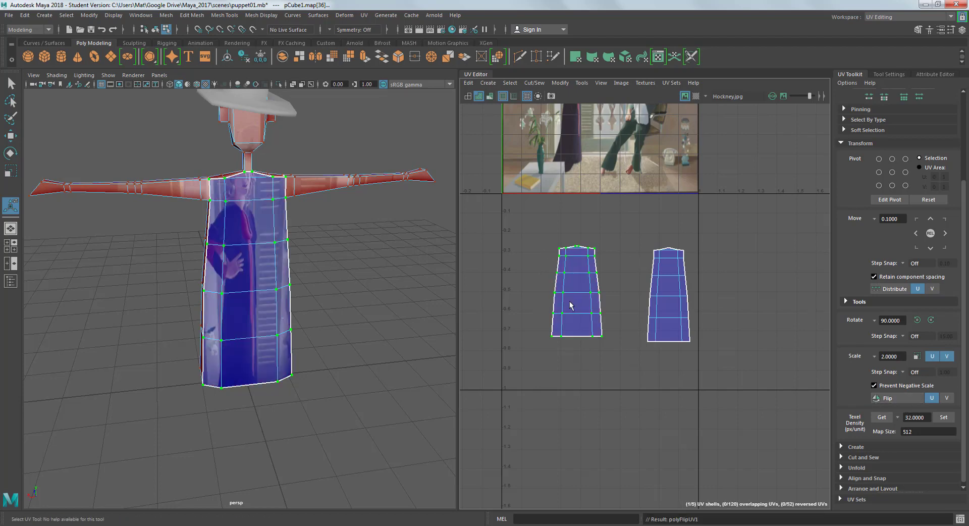
Step: Try a V-direction flip on the back torso shell, flip it back, and set the flip direction to U again
left_click(947, 398)
left_click(899, 398)
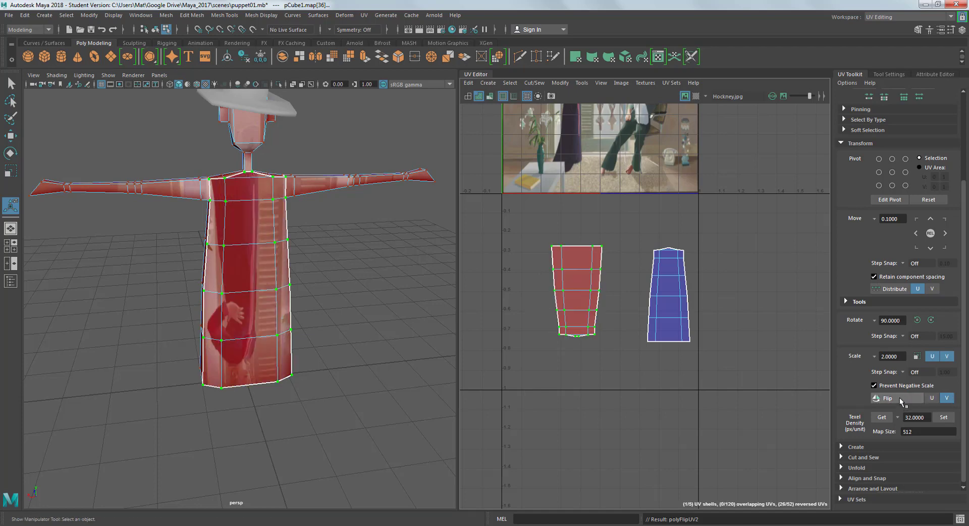
left_click(899, 398)
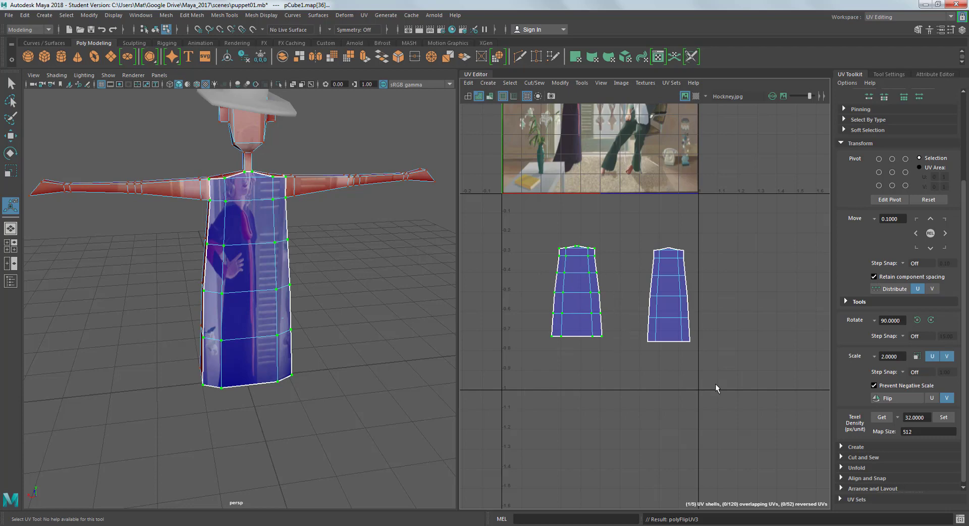
left_click(932, 397)
scroll(609, 300, "up", 1)
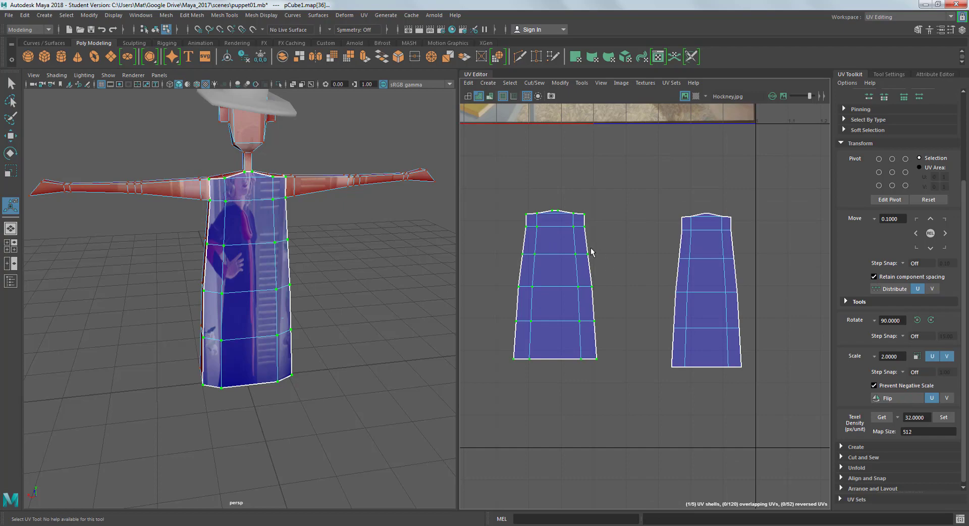
Step: Select all UVs of the back torso shell and unfold them
scroll(604, 197, "up", 1)
left_click_drag(290, 232, 194, 237, "alt")
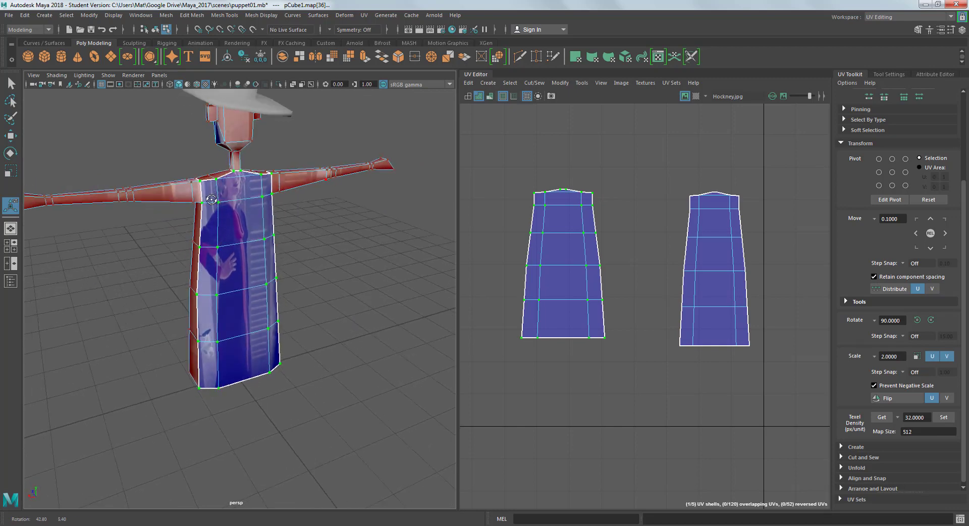
left_click(637, 195)
left_click_drag(505, 159, 603, 363)
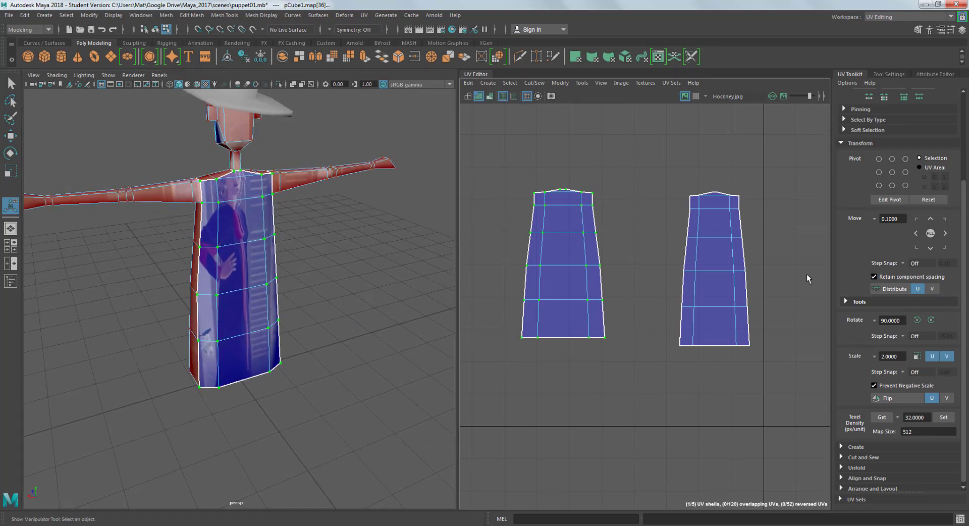
left_click(841, 143)
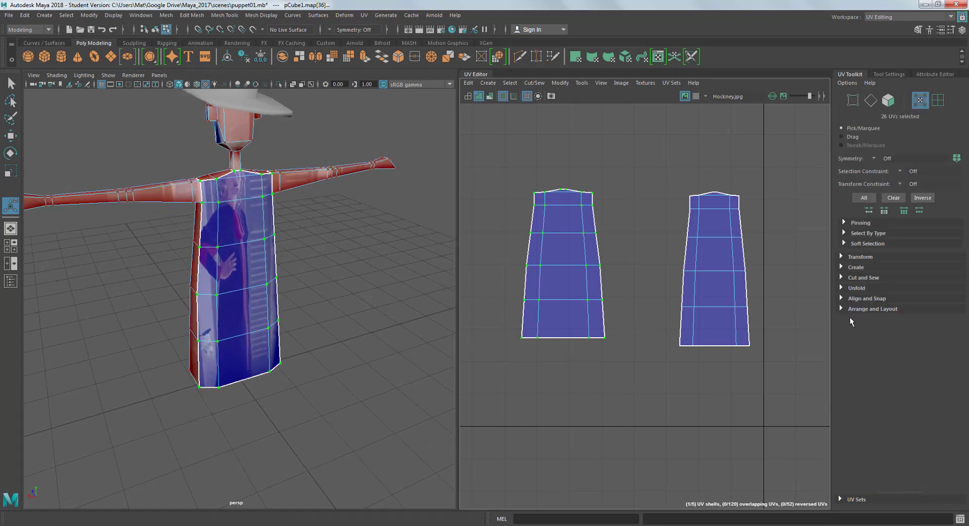
left_click(841, 287)
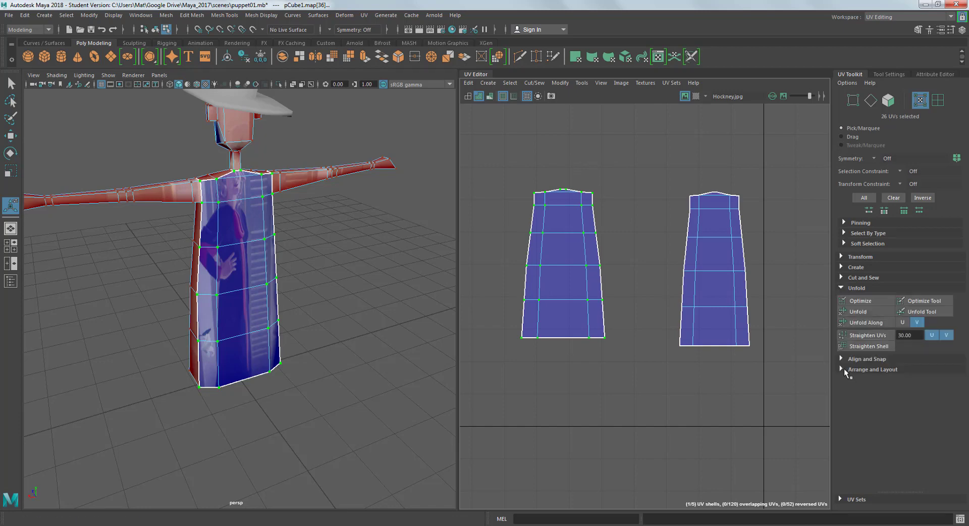
left_click(859, 312)
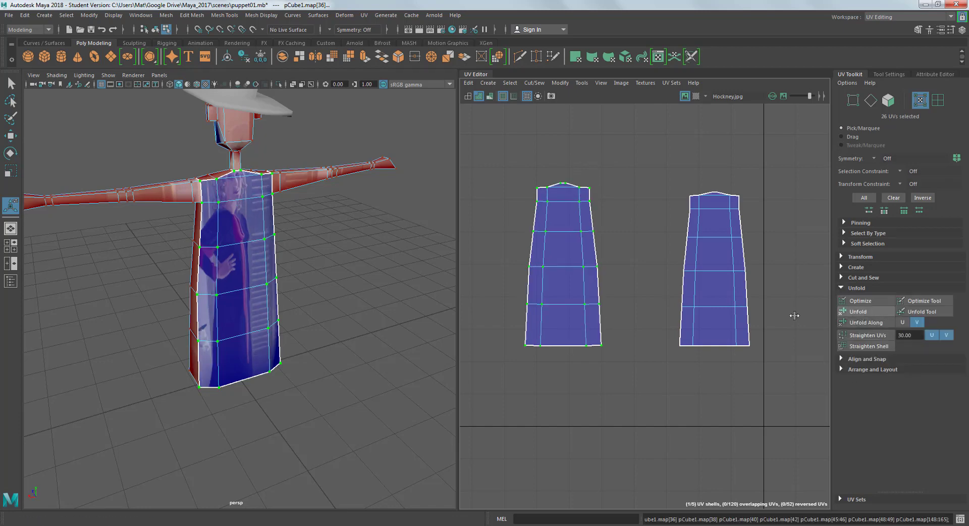
Step: Select all UVs of the front torso shell, inspect its side and base faces on the model, and try unfolding it
middle_click_drag(630, 270, 606, 271, "alt")
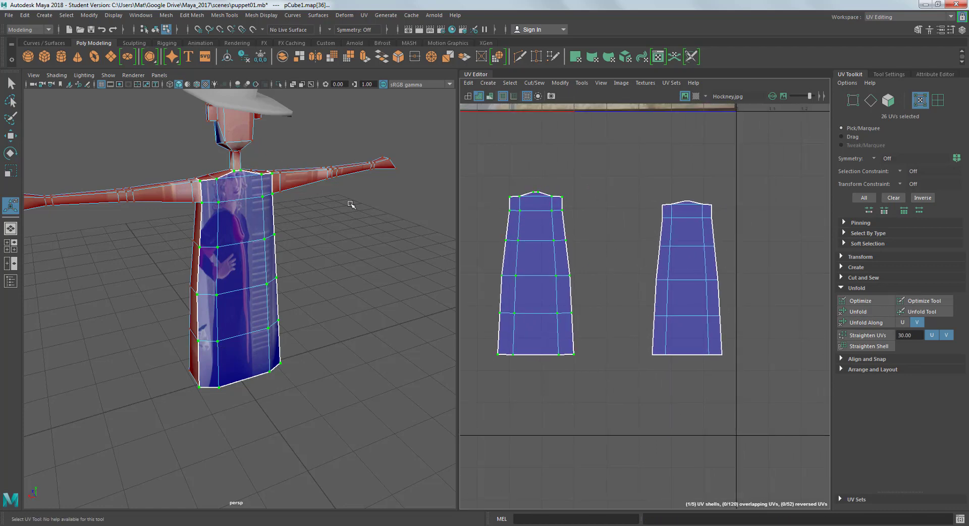
left_click_drag(287, 270, 313, 237, "alt")
right_click_drag(682, 241, 712, 240)
left_click_drag(632, 167, 774, 390)
left_click_drag(283, 394, 176, 383, "alt")
left_click_drag(226, 428, 167, 151, "alt")
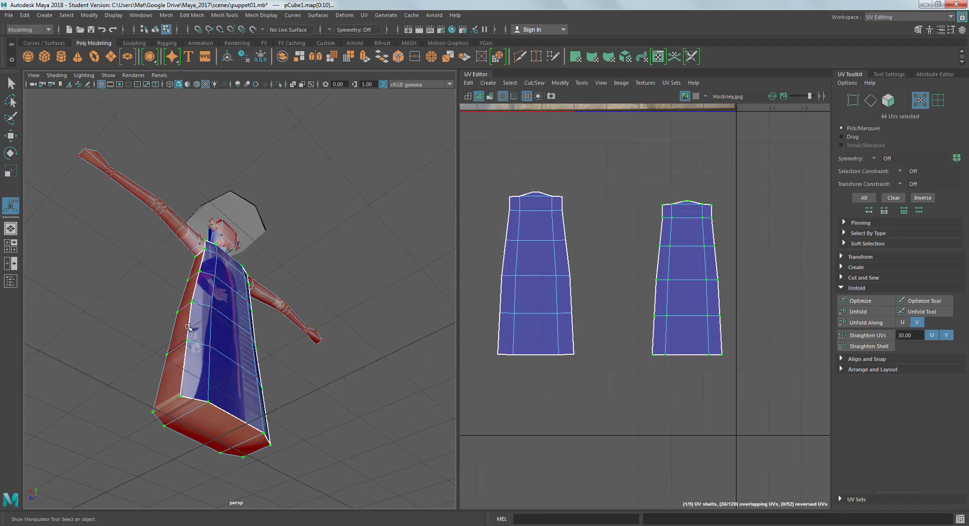
left_click_drag(207, 202, 335, 233, "alt")
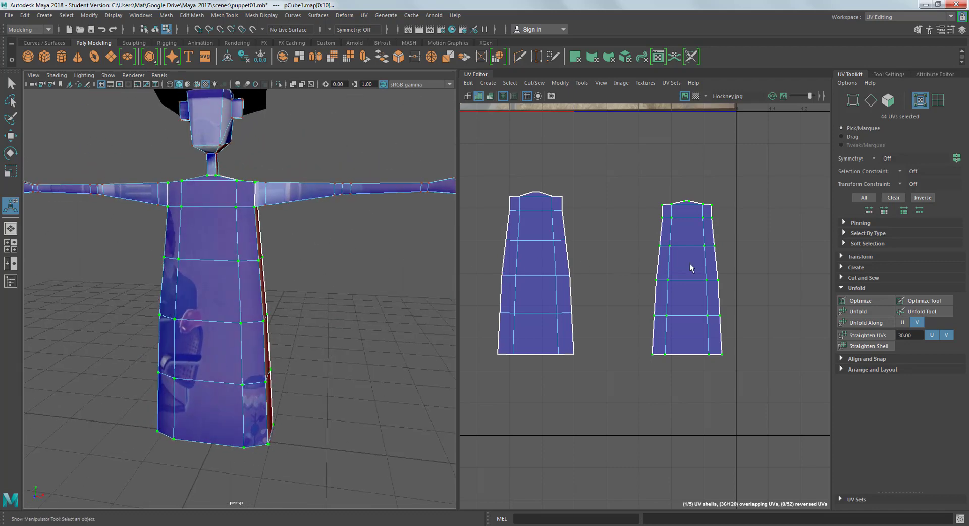
left_click_drag(323, 265, 211, 211, "alt")
left_click_drag(192, 241, 218, 306, "alt")
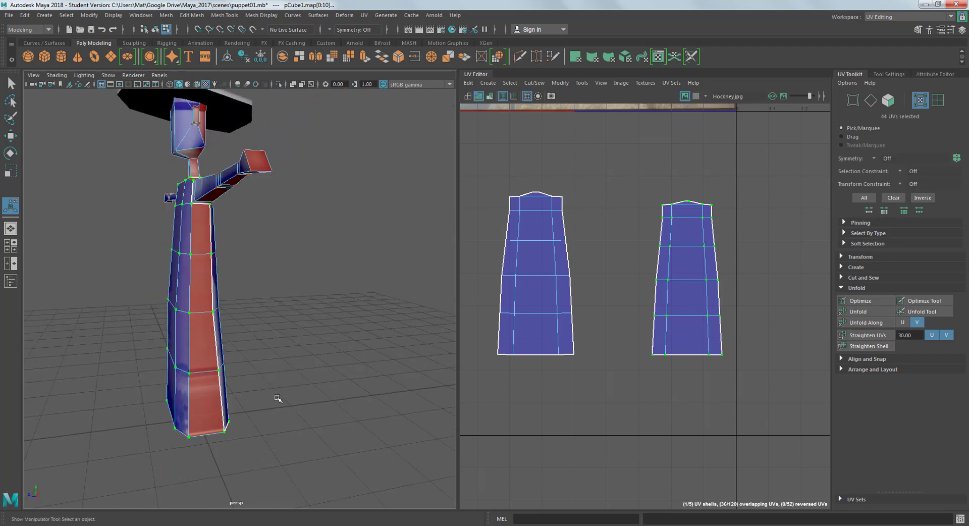
left_click_drag(277, 399, 207, 347, "alt")
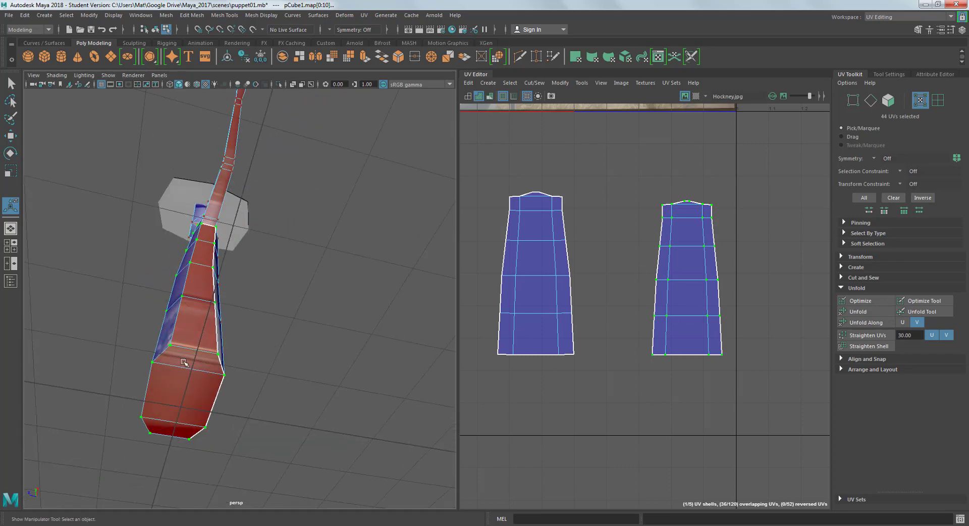
left_click_drag(200, 391, 293, 311, "alt")
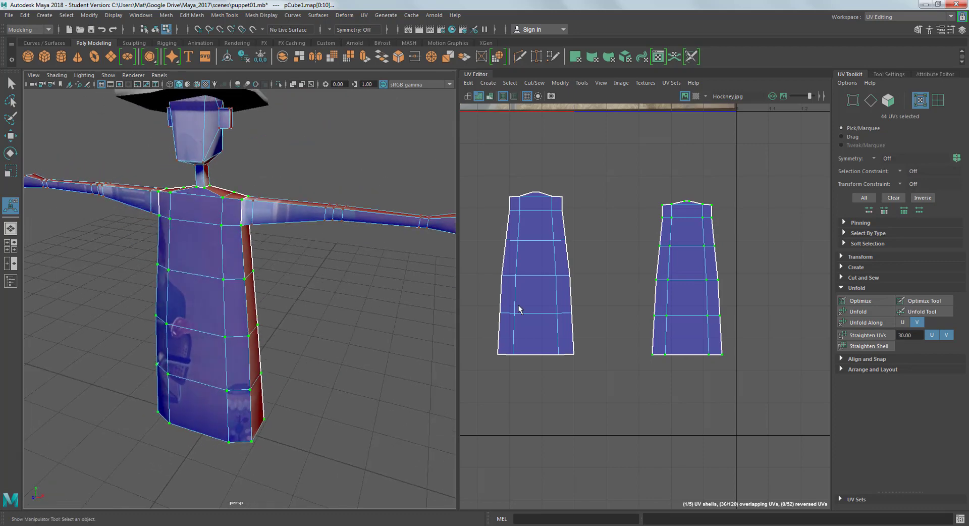
left_click(869, 311)
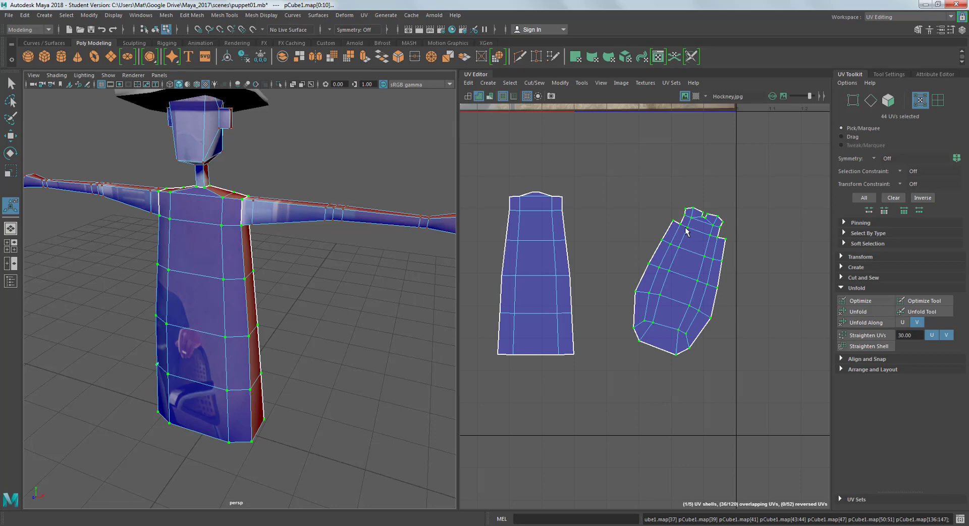
Step: Move the unfolded front torso shell over the seated figure in the image and inspect the texture on the torso's front and side
left_click_drag(283, 307, 320, 302, "alt")
scroll(661, 316, "down", 2)
middle_click_drag(661, 316, 618, 409, "alt")
key("w")
left_click_drag(634, 377, 604, 147)
scroll(294, 282, "up", 5)
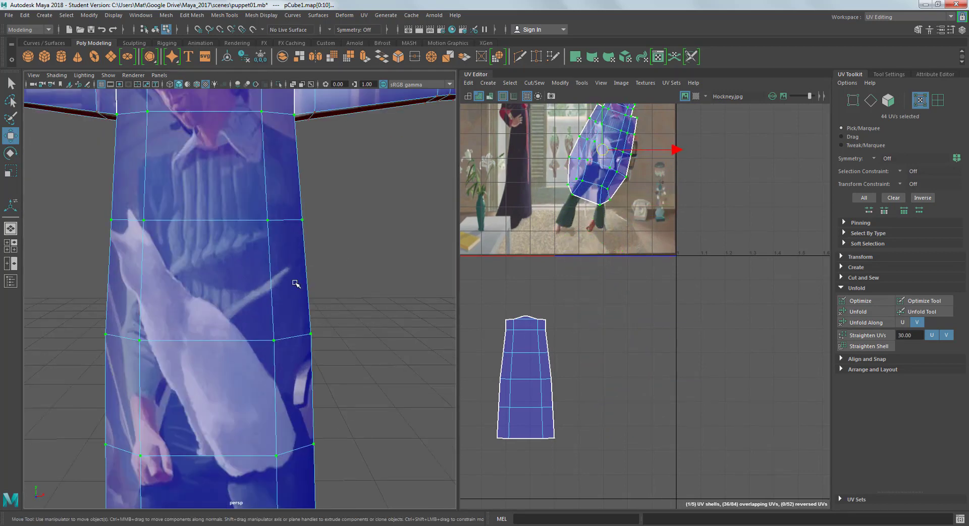
left_click_drag(295, 284, 200, 256, "alt")
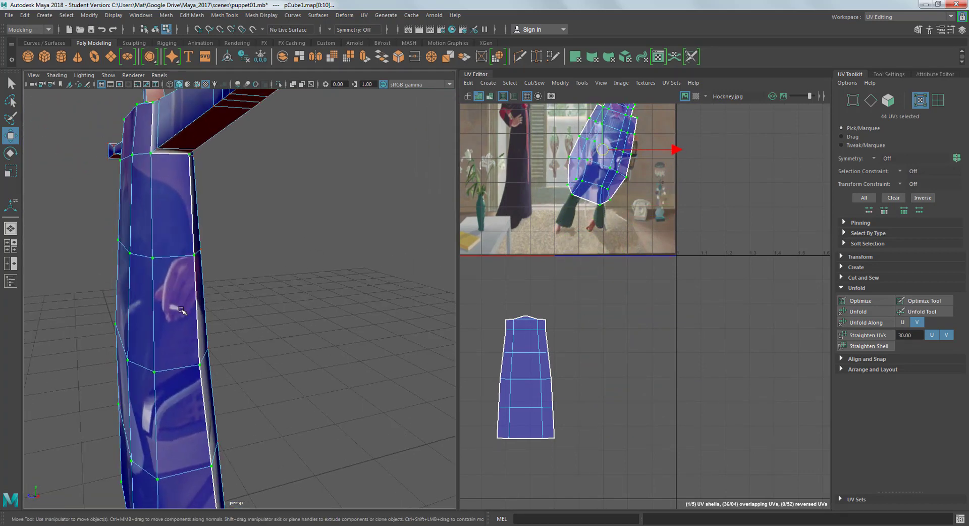
left_click_drag(172, 305, 277, 251, "alt")
scroll(310, 367, "down", 5)
left_click_drag(309, 366, 246, 355, "alt")
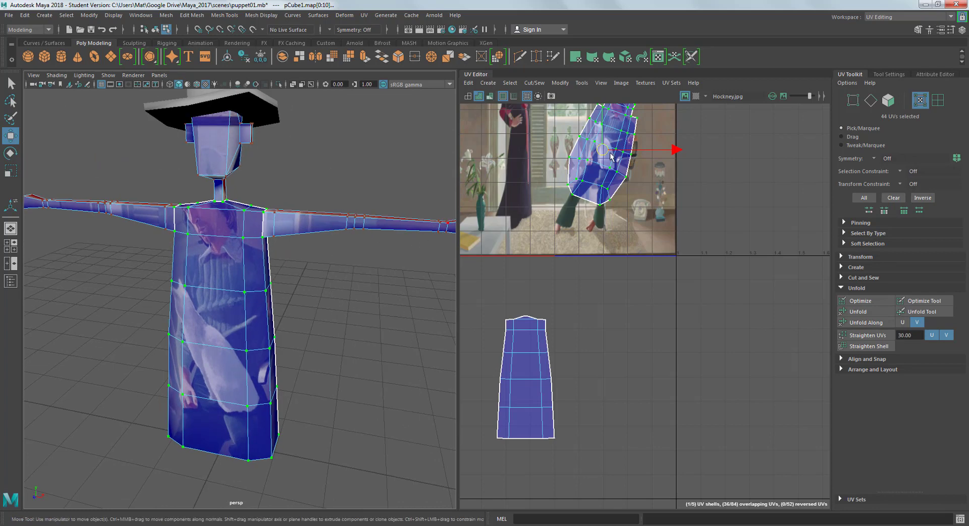
Step: Move the front torso shell back below the image, then undo its moves and the unfold
left_click_drag(604, 151, 627, 392)
key("ctrl+z")
key("ctrl+z")
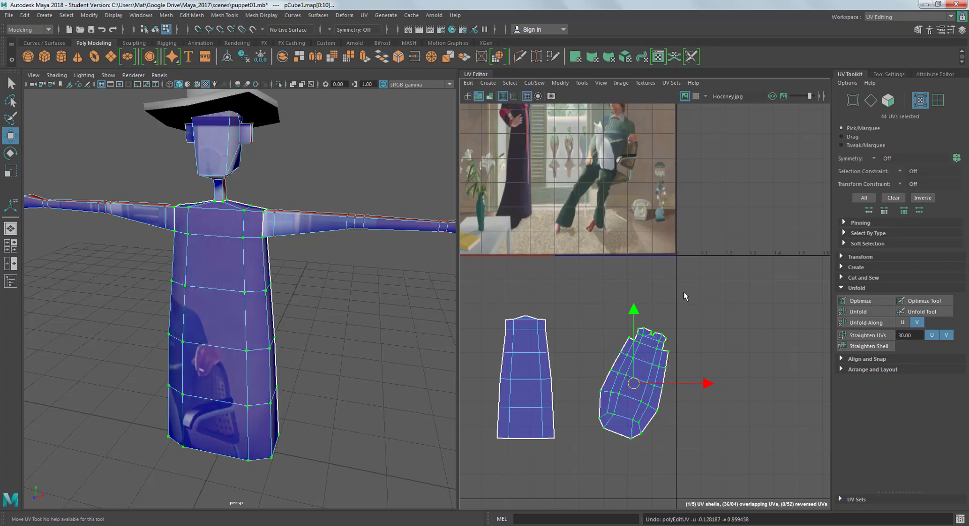
Step: Select the two edges where the torso's sides meet its base and cut the UVs along them
middle_click_drag(688, 333, 696, 291, "alt")
left_click_drag(307, 376, 258, 306, "alt")
right_click_drag(243, 262, 251, 239)
left_click(249, 315)
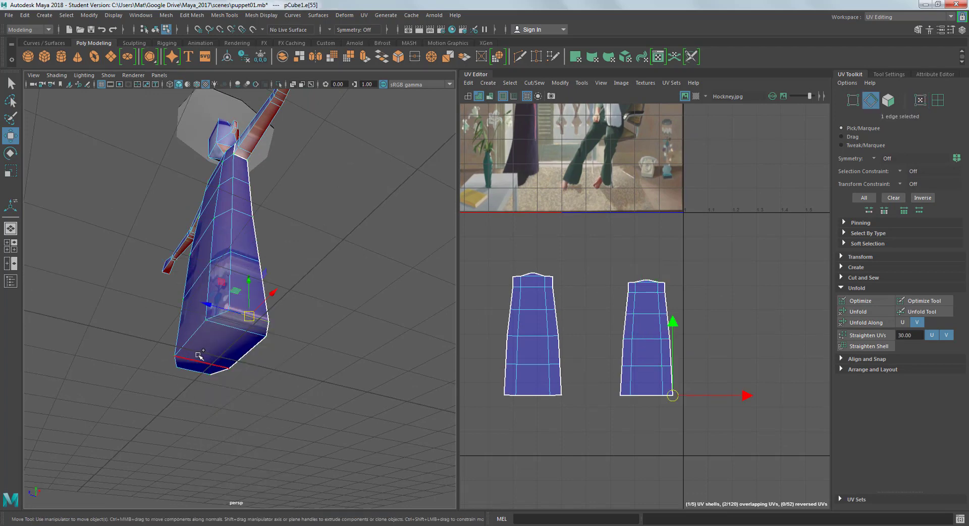
left_click(190, 371, "shift")
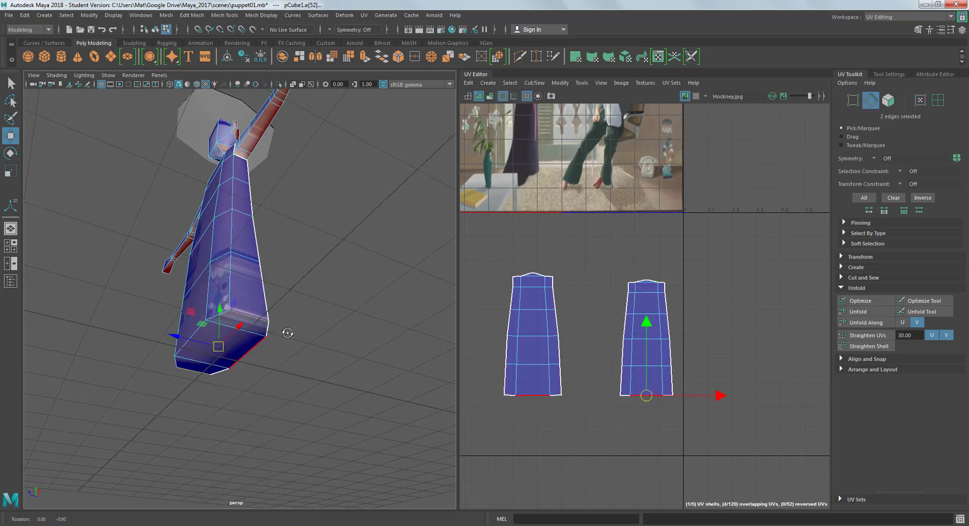
left_click_drag(283, 394, 223, 379, "alt")
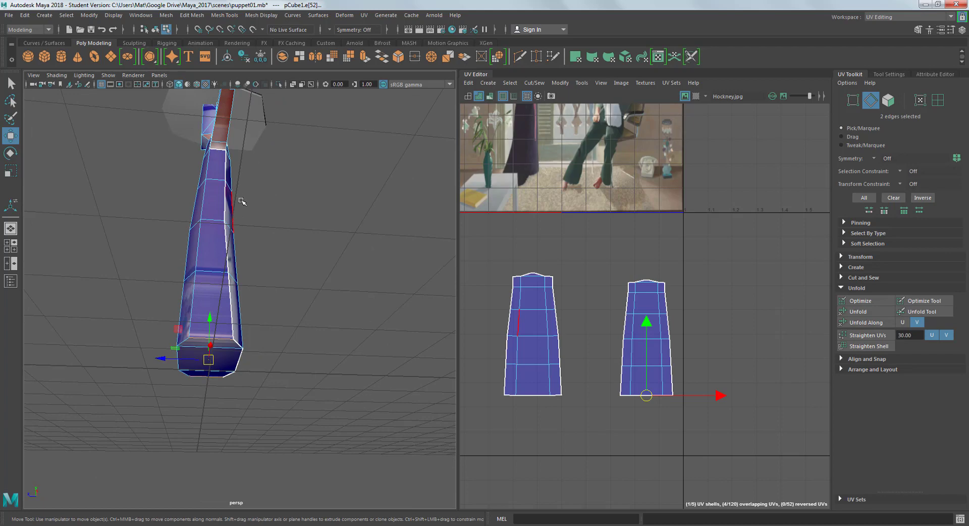
left_click_drag(230, 346, 226, 323, "alt")
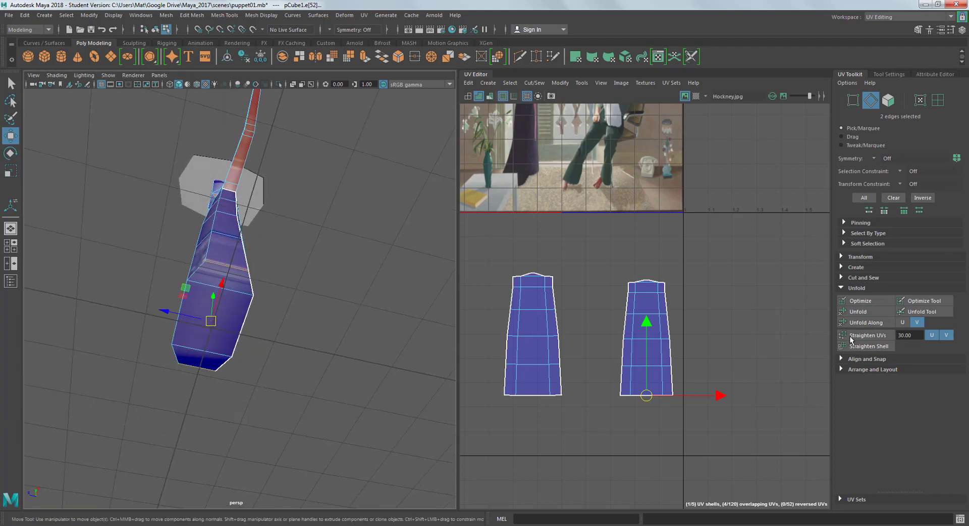
left_click(843, 276)
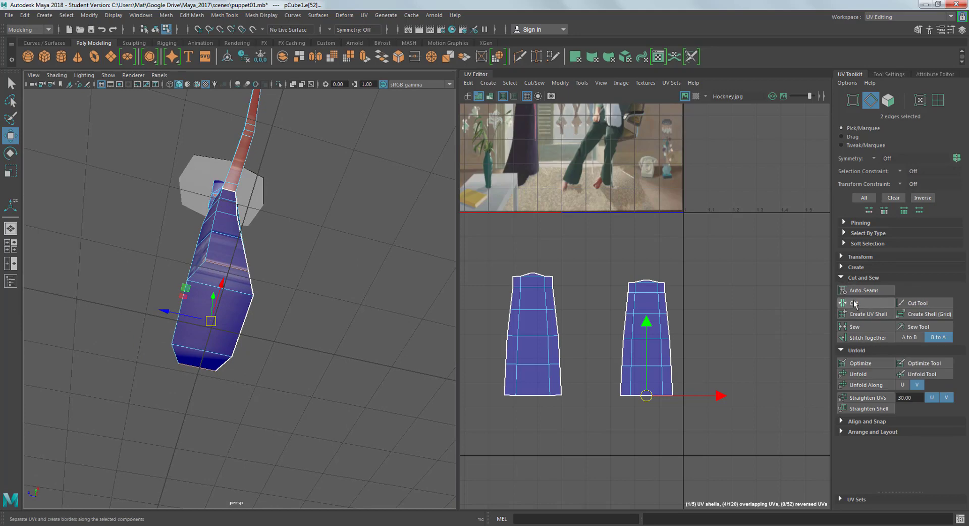
left_click(854, 303)
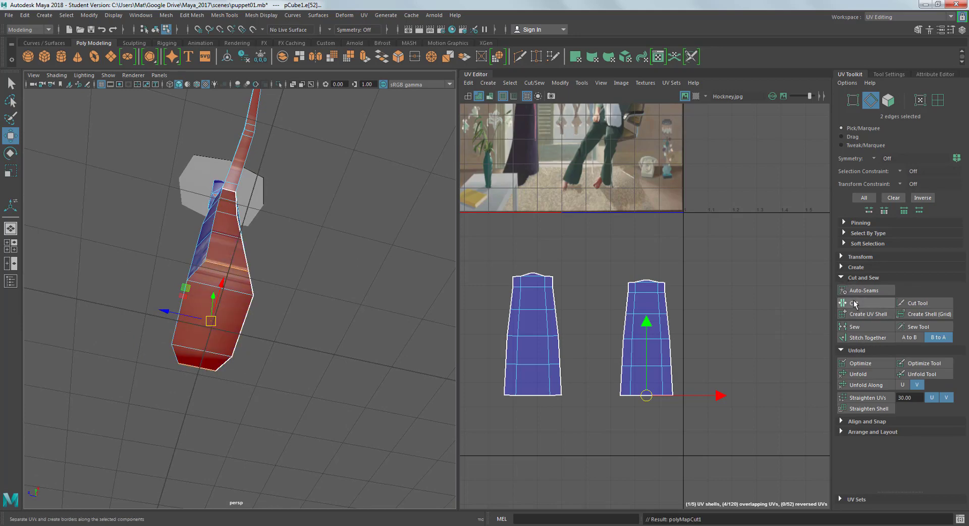
Step: Clear the edge selection and select all UVs of the front torso shell
left_click_drag(424, 295, 257, 293, "alt")
left_click(380, 301)
left_click_drag(227, 334, 237, 373, "alt")
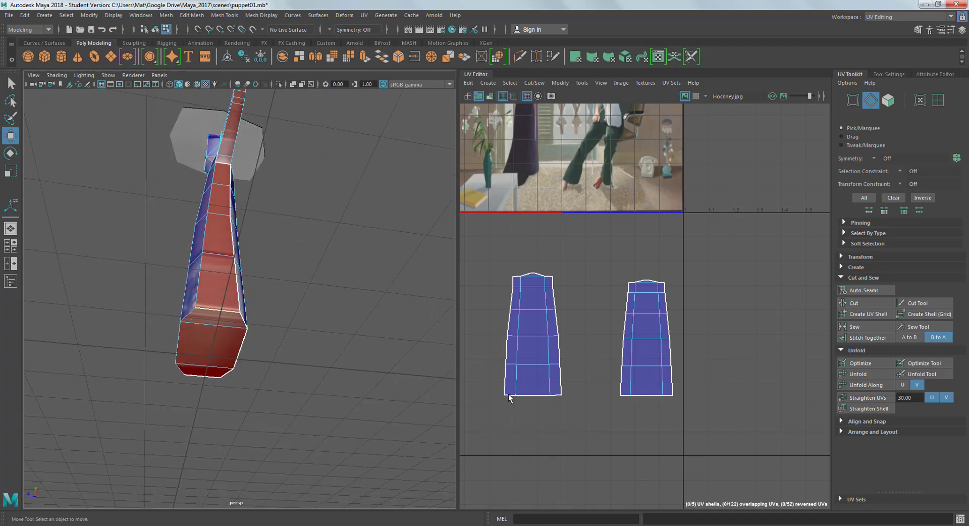
right_click_drag(648, 339, 675, 336)
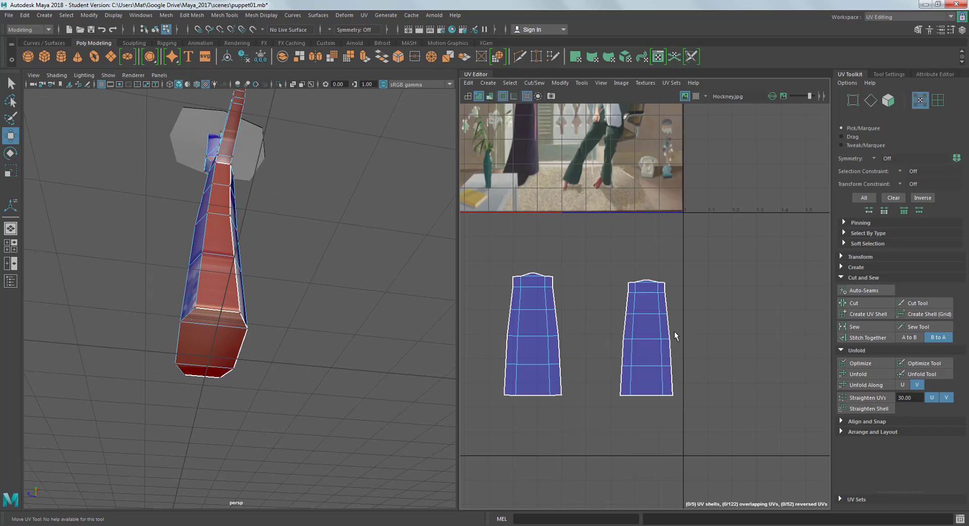
left_click_drag(598, 262, 691, 428)
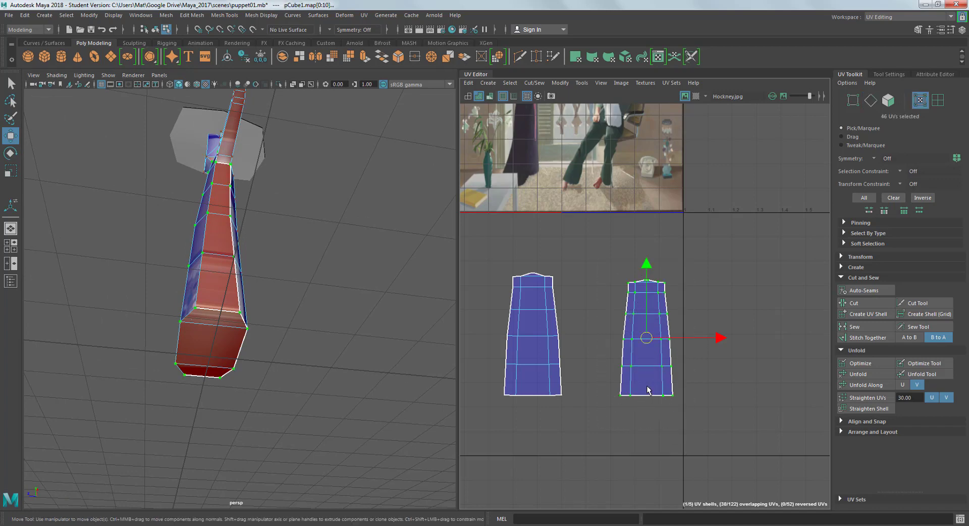
Step: Try a full unfold of the cut front torso shell and undo it
left_click(875, 377)
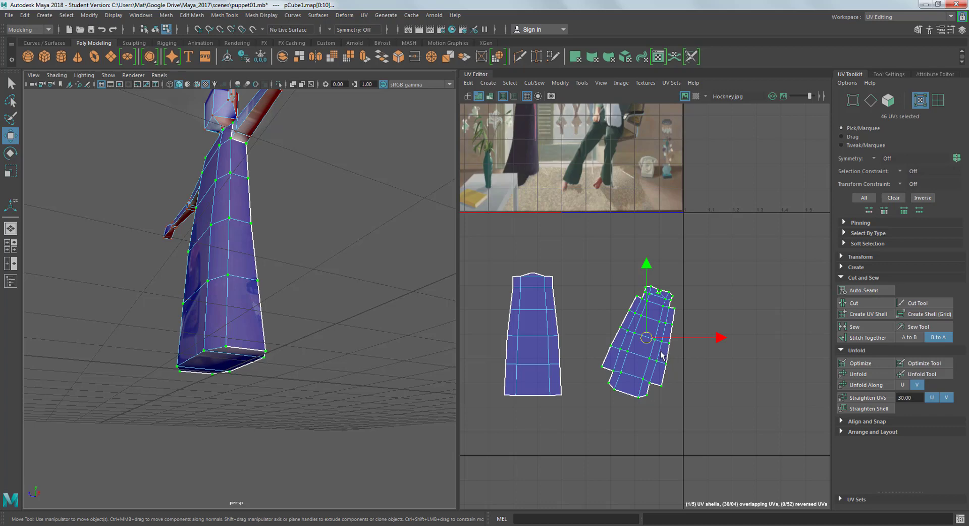
key("ctrl+z")
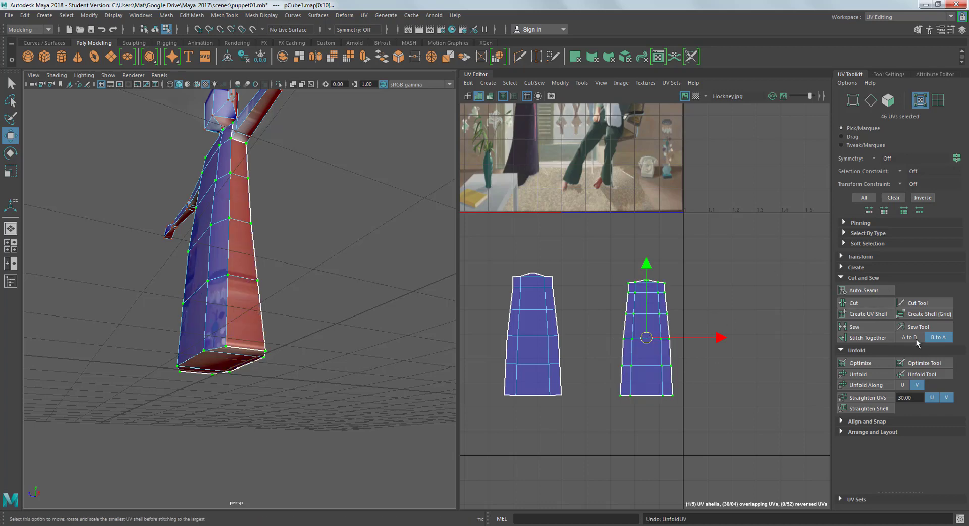
Step: Unfold the front torso shell along U, along V, and finally in both directions
left_click(903, 385)
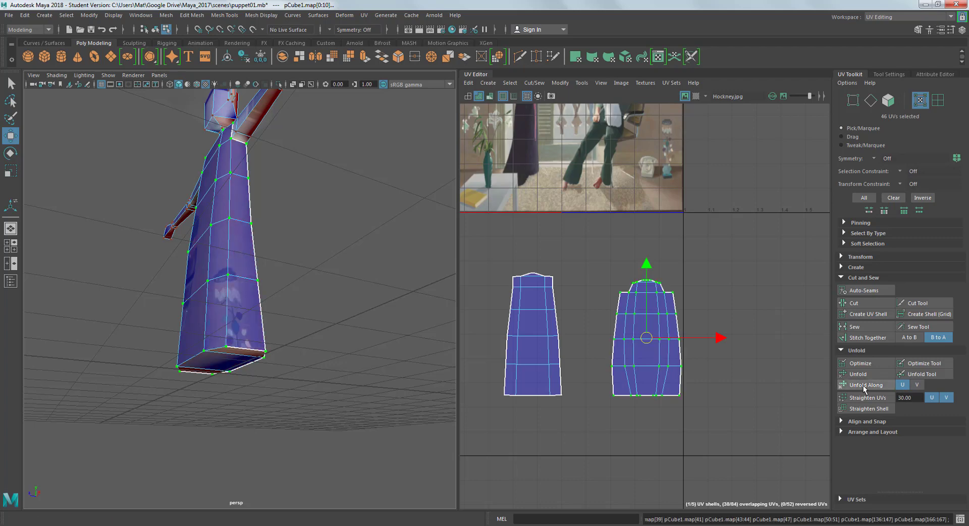
left_click(917, 385)
left_click(867, 385)
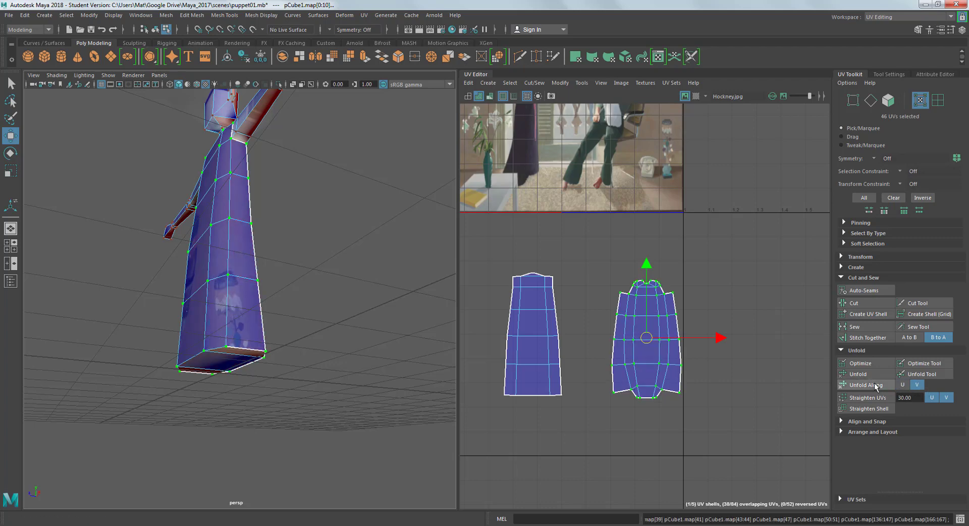
left_click(859, 374)
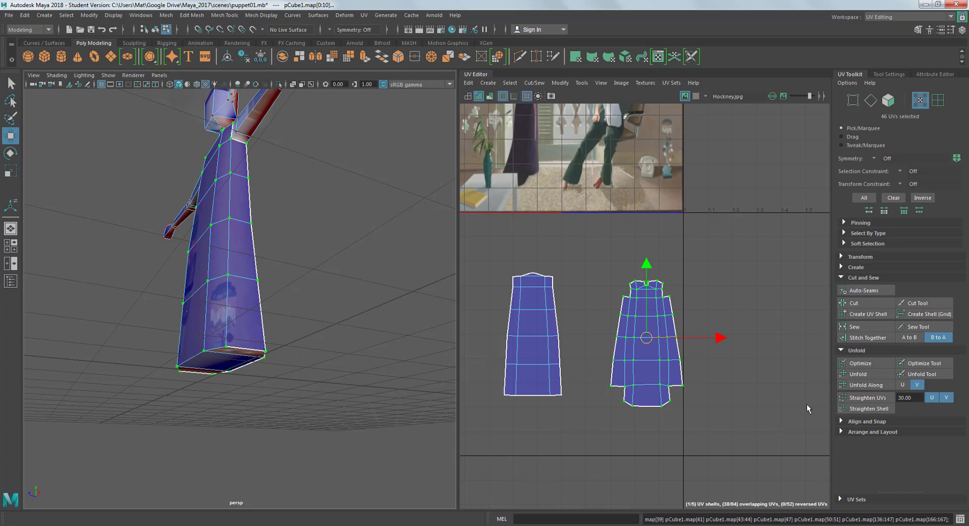
Step: Move the front torso shell close beside the back shell and enlarge it so its body roughly matches the back shell's height
scroll(720, 353, "up", 2)
middle_click_drag(693, 320, 755, 304, "alt")
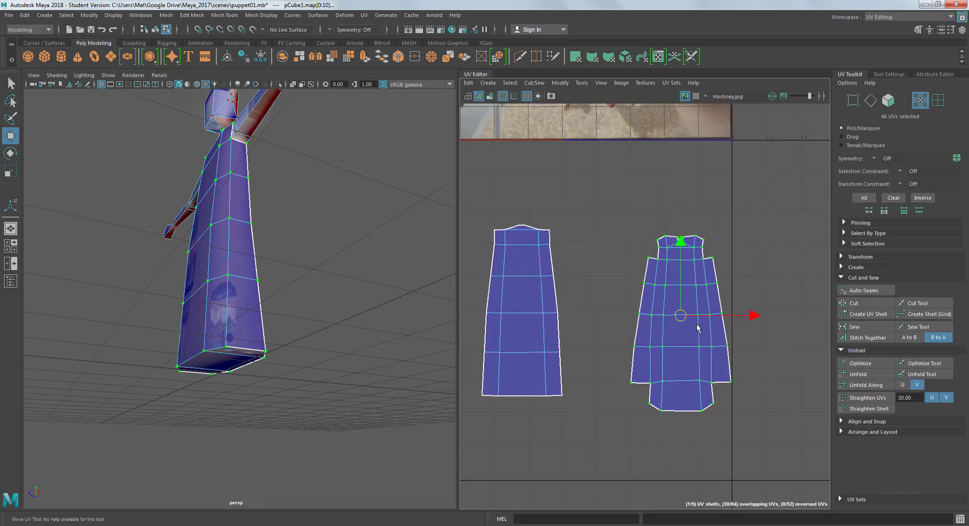
left_click_drag(681, 316, 632, 317)
key("r")
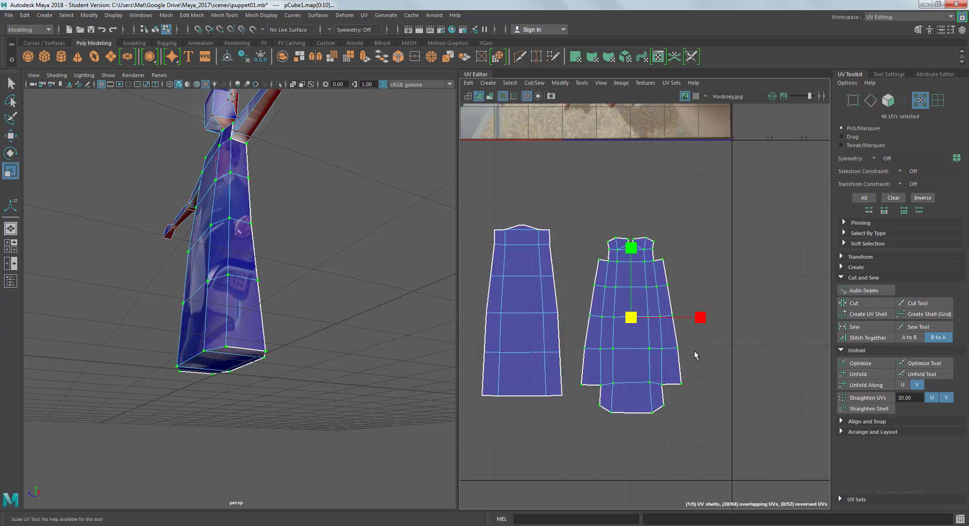
middle_click_drag(727, 373, 746, 368)
key("w")
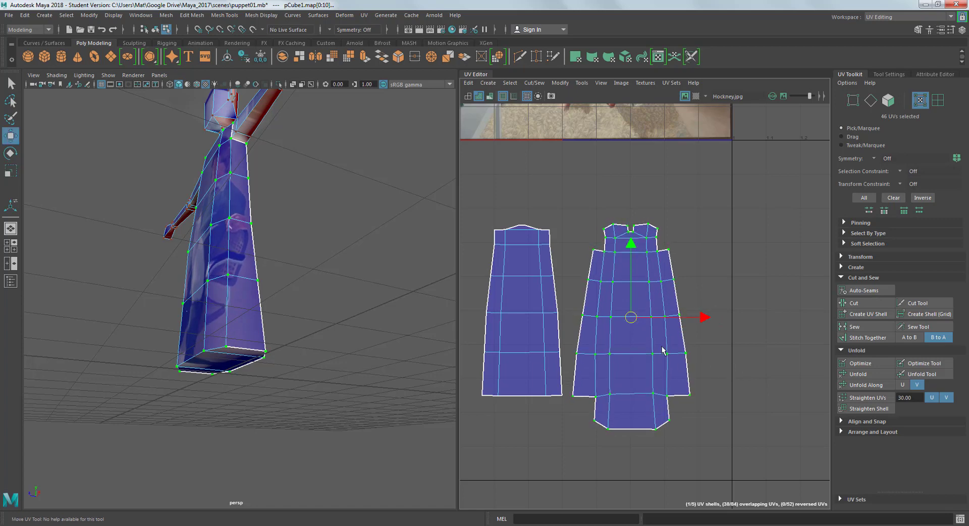
mouse_move(631, 319)
left_mouse_down()
mouse_move(520, 308)
mouse_move(630, 300)
mouse_move(631, 315)
left_mouse_up()
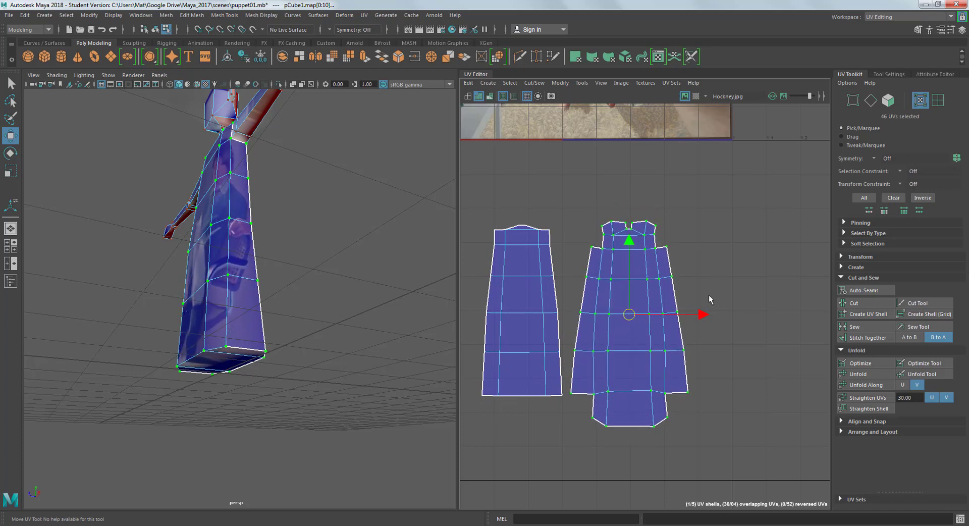
Step: Shrink the front torso shell to about 0.43 of its size, then undo the scaling
key("r")
middle_click_drag(776, 289, 737, 309)
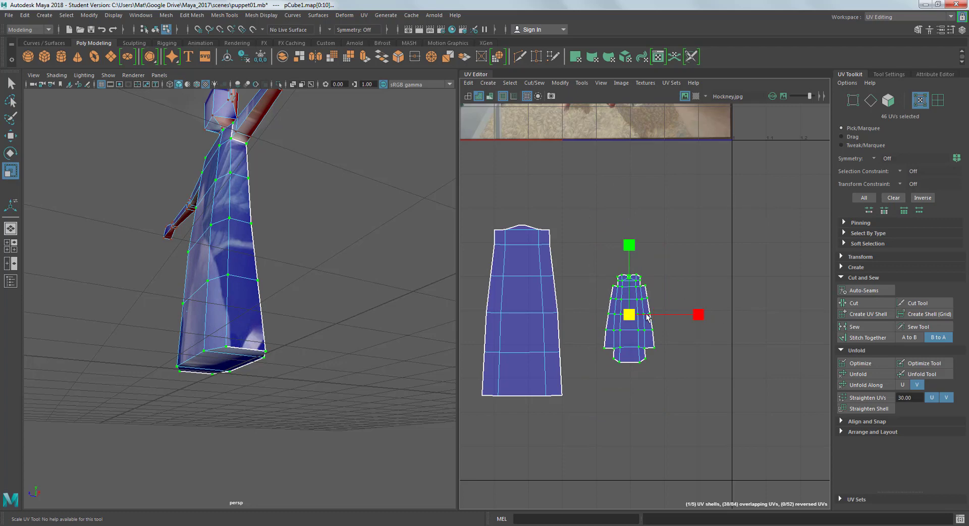
key("ctrl+z")
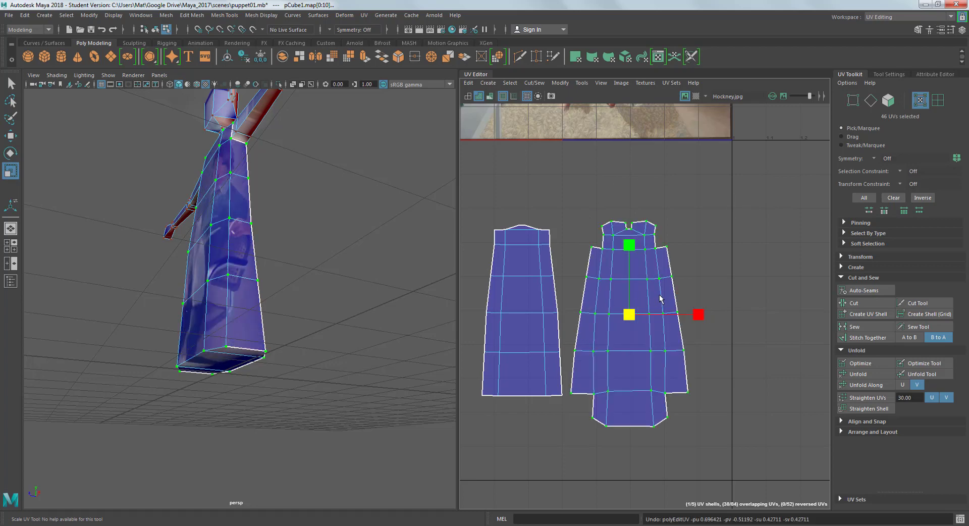
scroll(660, 298, "down", 4)
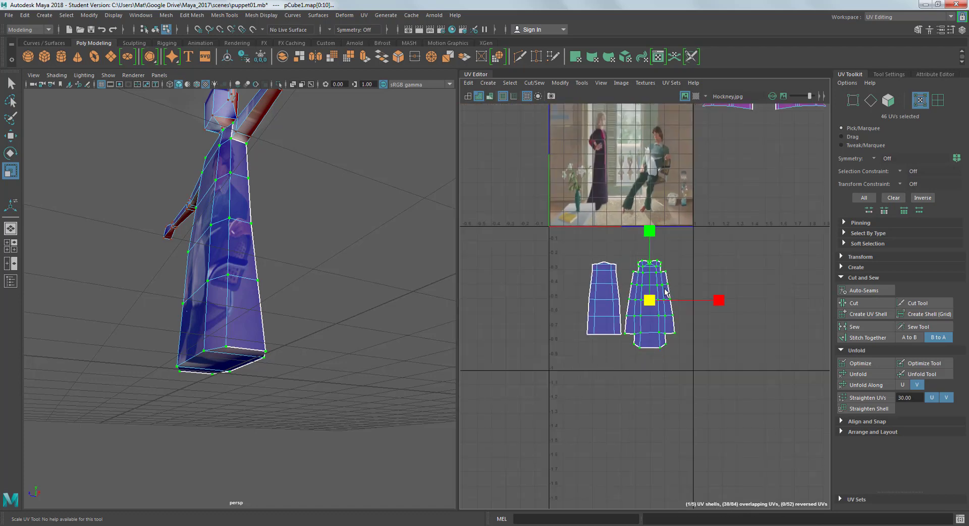
scroll(665, 293, "up", 1)
scroll(665, 293, "up", 1)
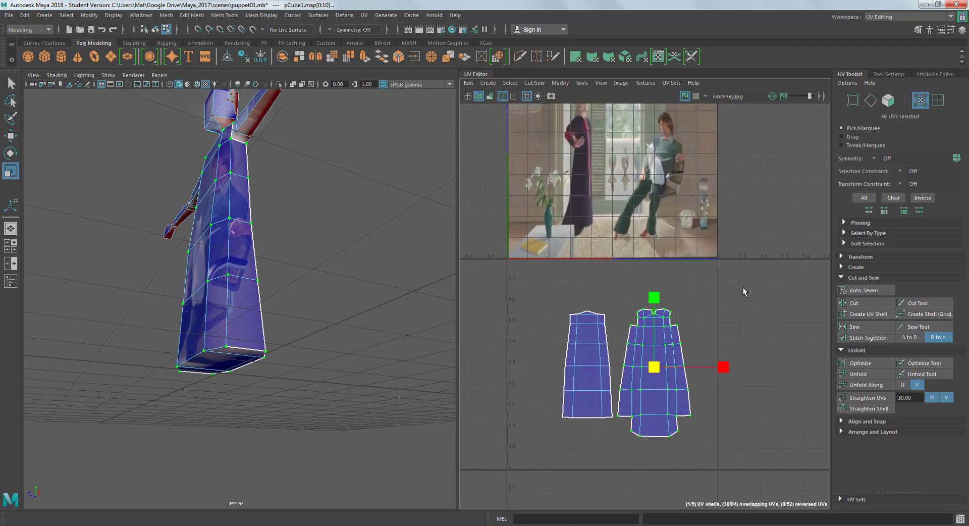
scroll(714, 328, "down", 2)
middle_click_drag(778, 310, 737, 300, "alt")
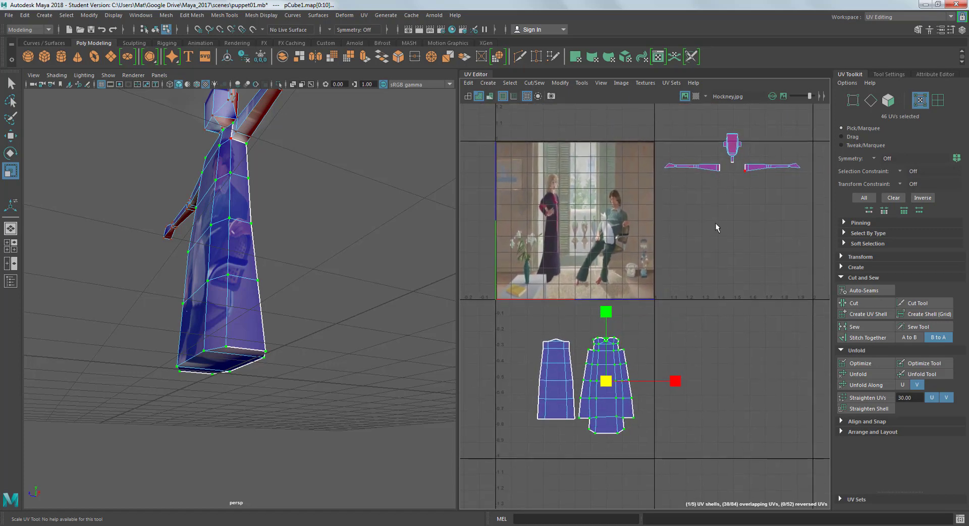